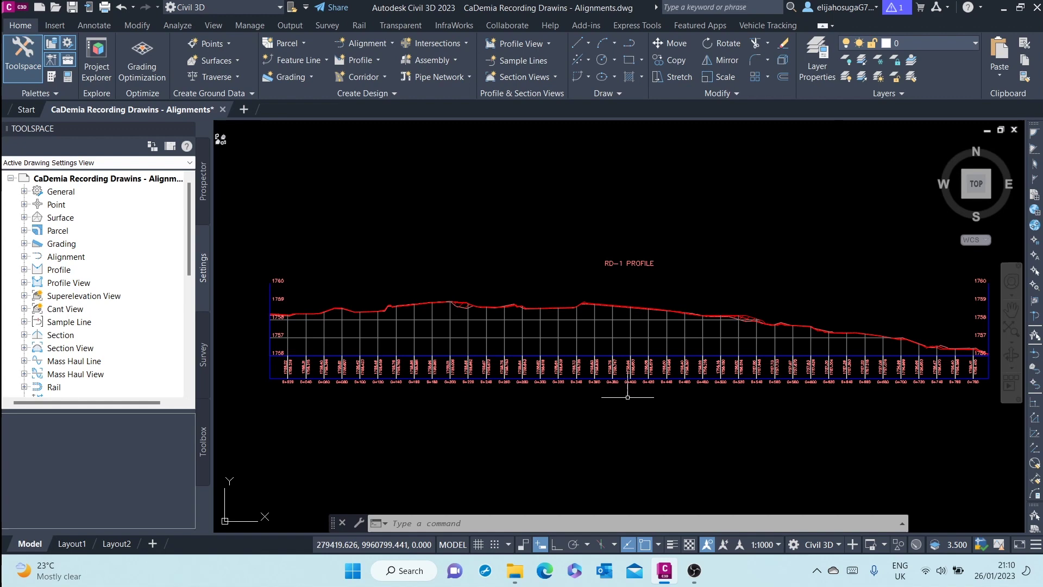
# Open the RD-1 Profile View Properties and review its elevation and station ranges
pyautogui.scroll(-2, 471, 279)
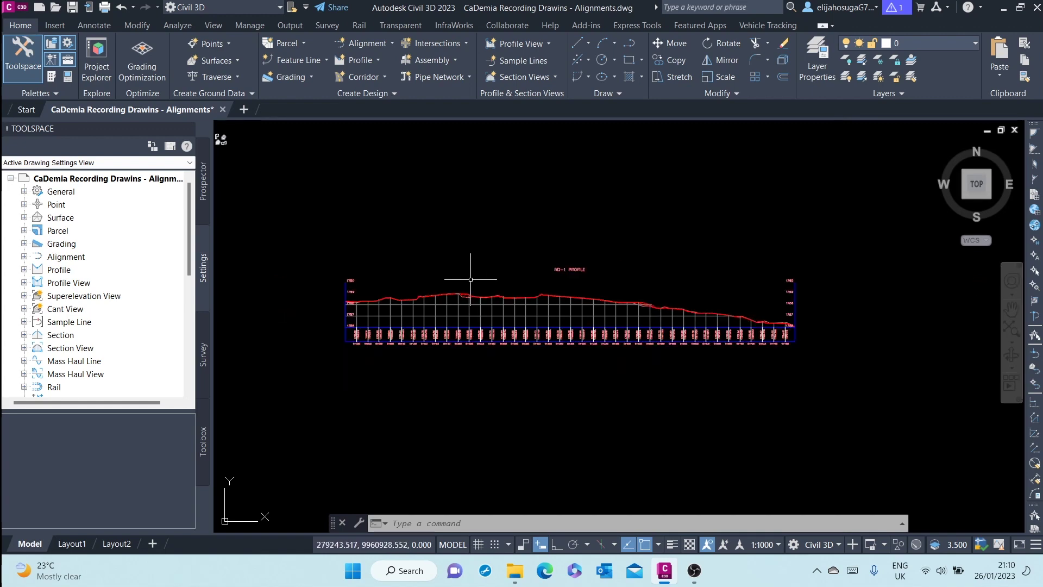
pyautogui.scroll(3, 470, 279)
pyautogui.moveTo(570, 226)
pyautogui.mouseDown(button='middle')
pyautogui.moveTo(559, 267)
pyautogui.moveTo(640, 389)
pyautogui.mouseUp(button='middle')
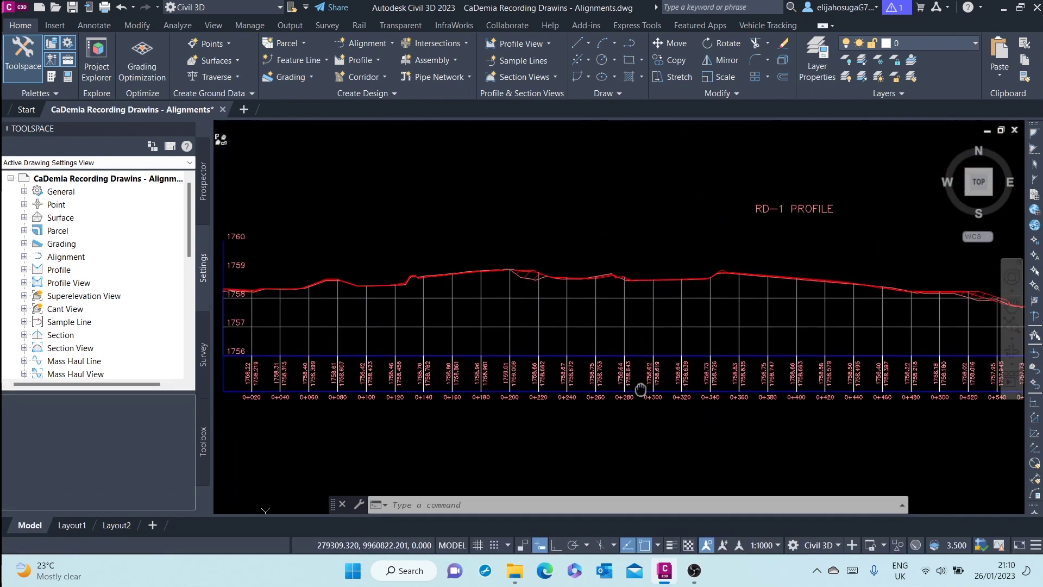
pyautogui.scroll(-2, 640, 389)
pyautogui.scroll(5, 517, 284)
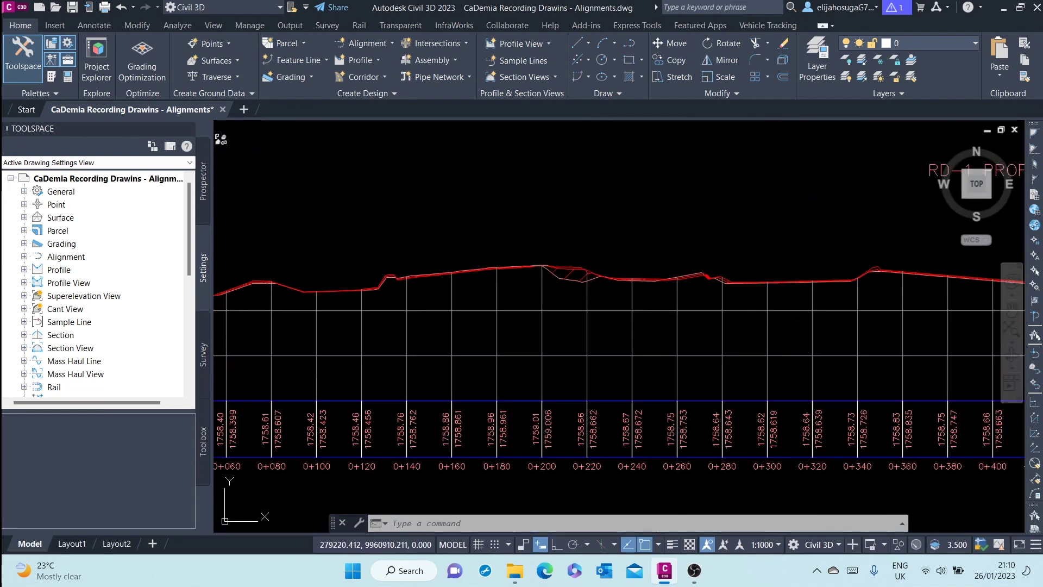
pyautogui.scroll(-3, 529, 287)
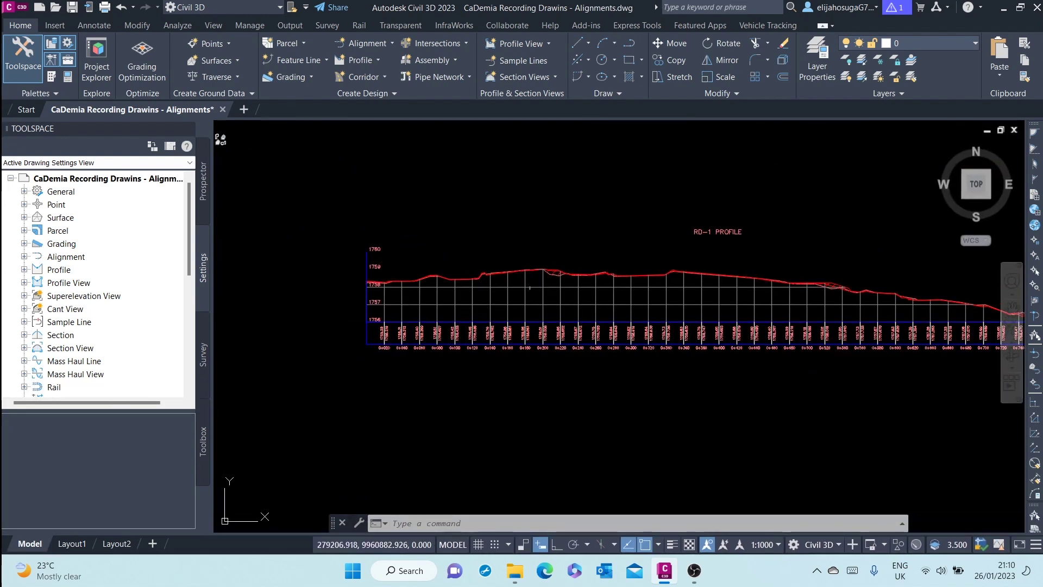
pyautogui.click(529, 287)
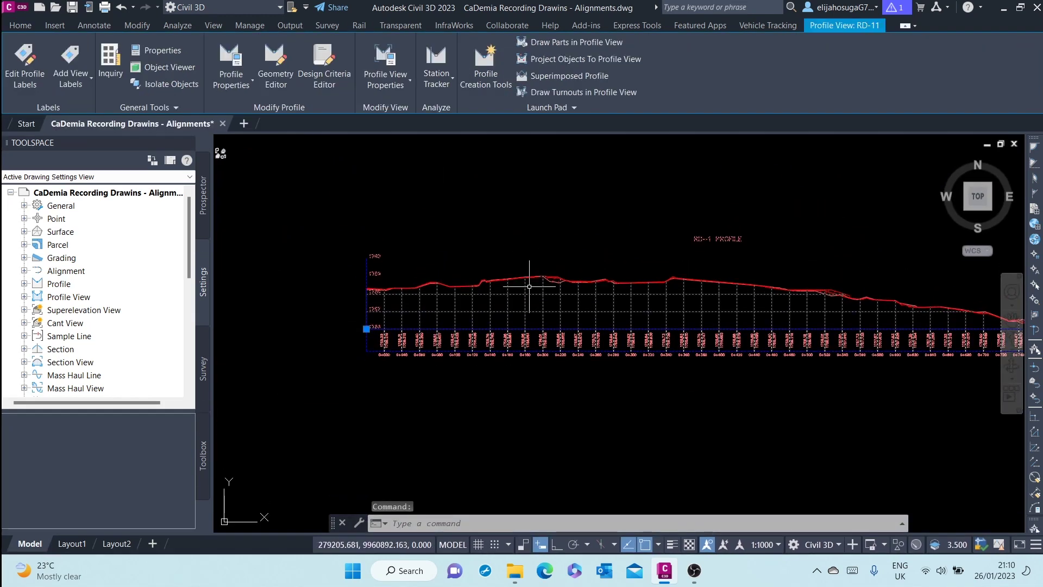
pyautogui.rightClick(529, 287)
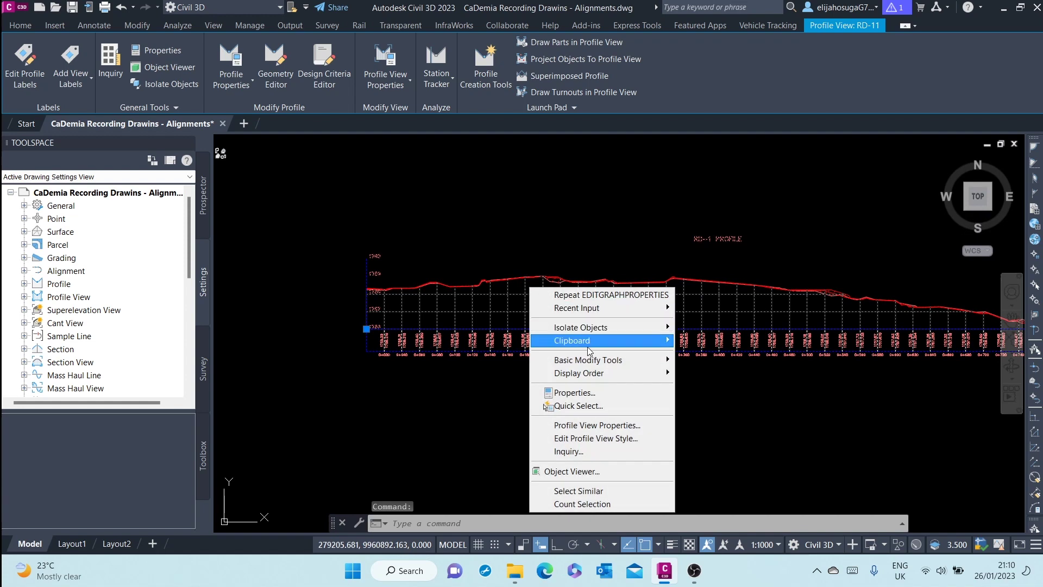
pyautogui.click(606, 425)
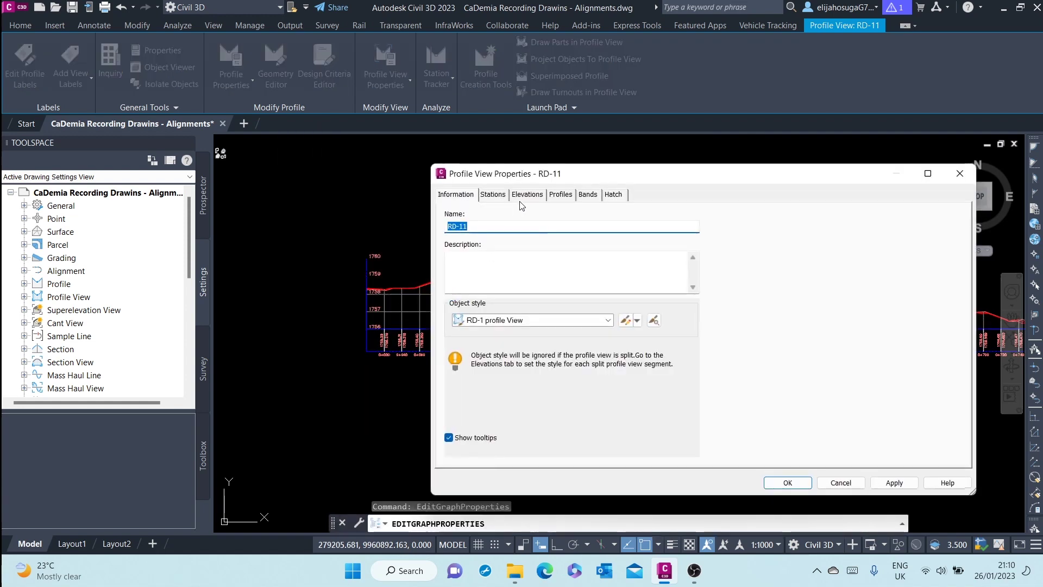
pyautogui.click(527, 194)
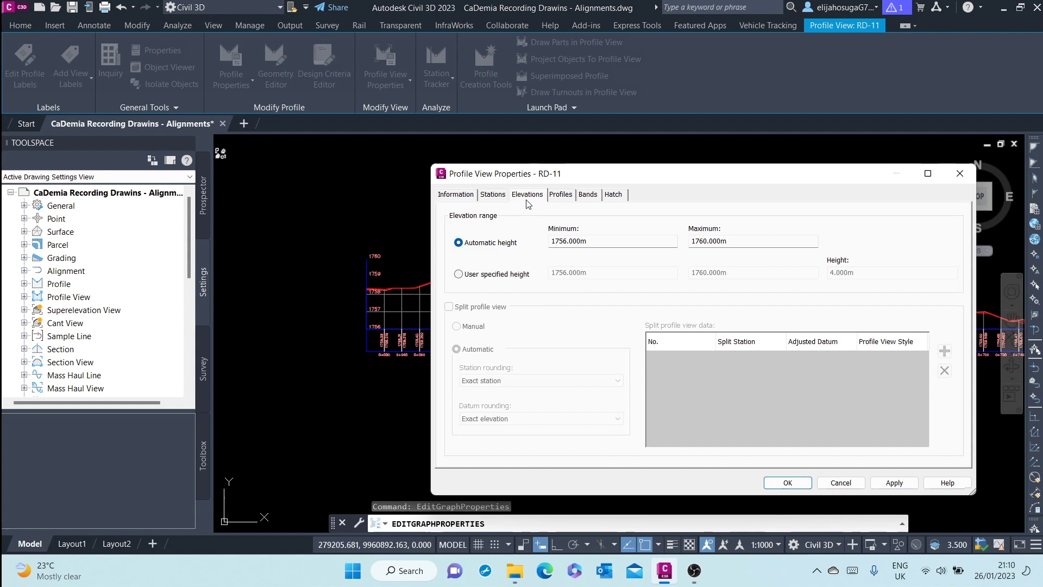
pyautogui.click(488, 199)
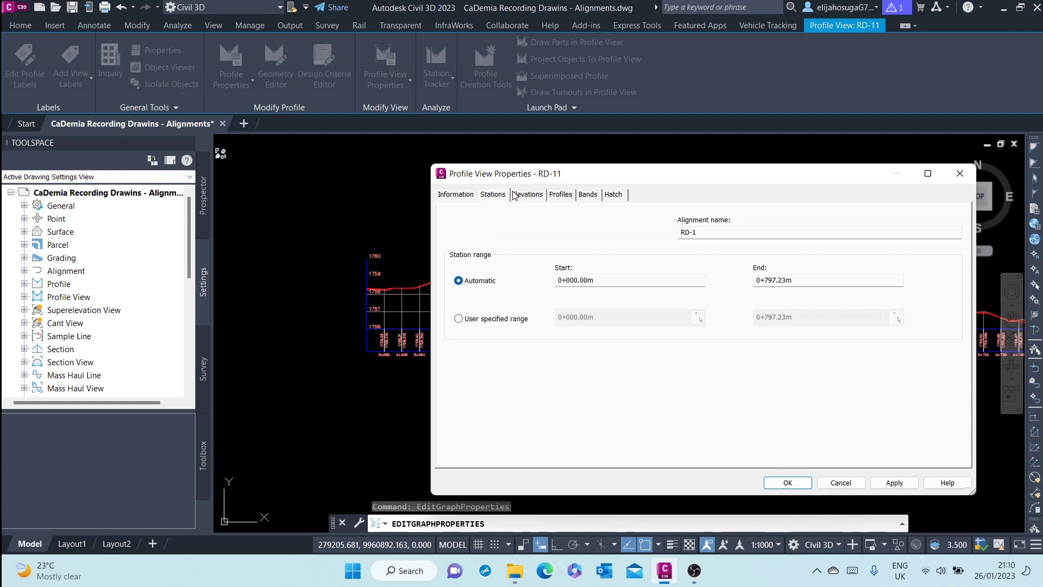
pyautogui.click(524, 201)
# Stop drawing the -3.500 and 3.500 offset profiles so only Surface (1) remains
pyautogui.click(559, 195)
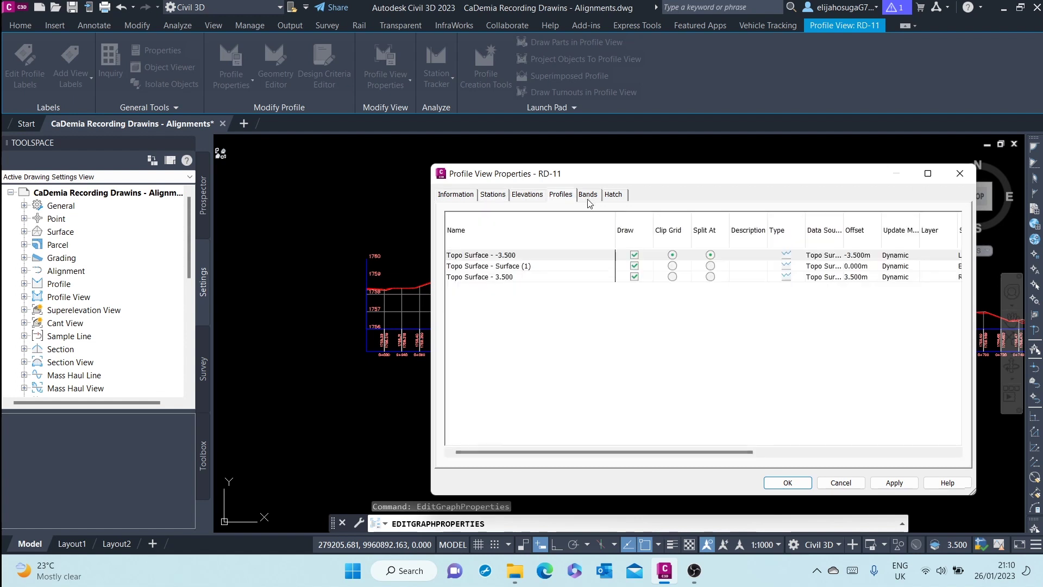
pyautogui.click(634, 255)
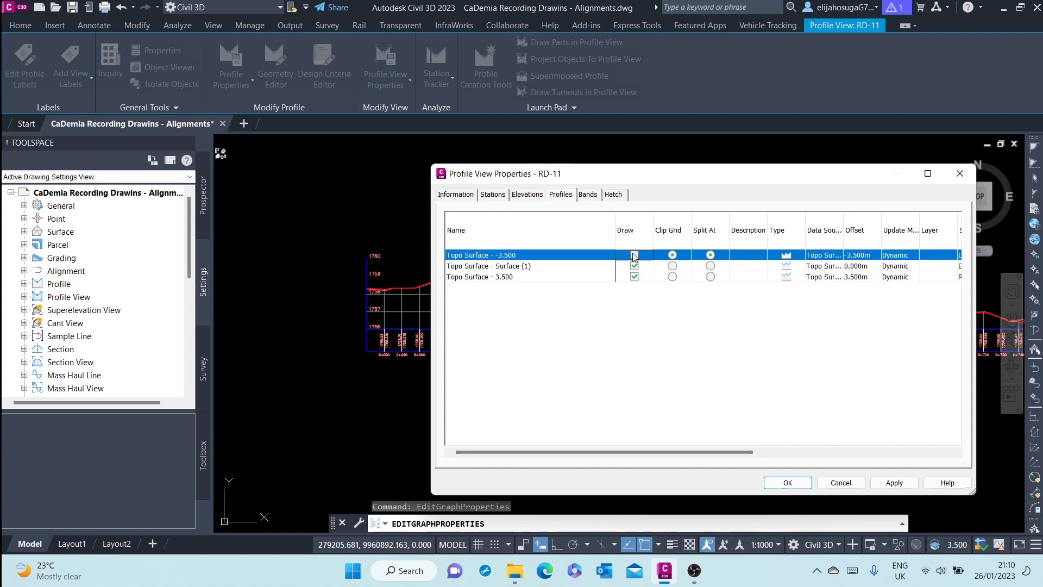
pyautogui.click(634, 277)
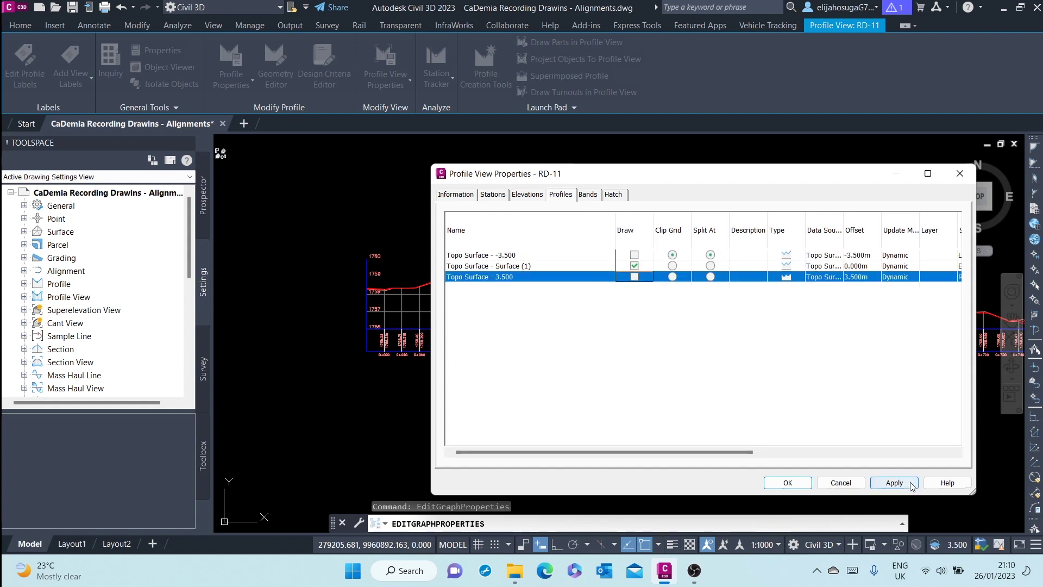
pyautogui.click(789, 483)
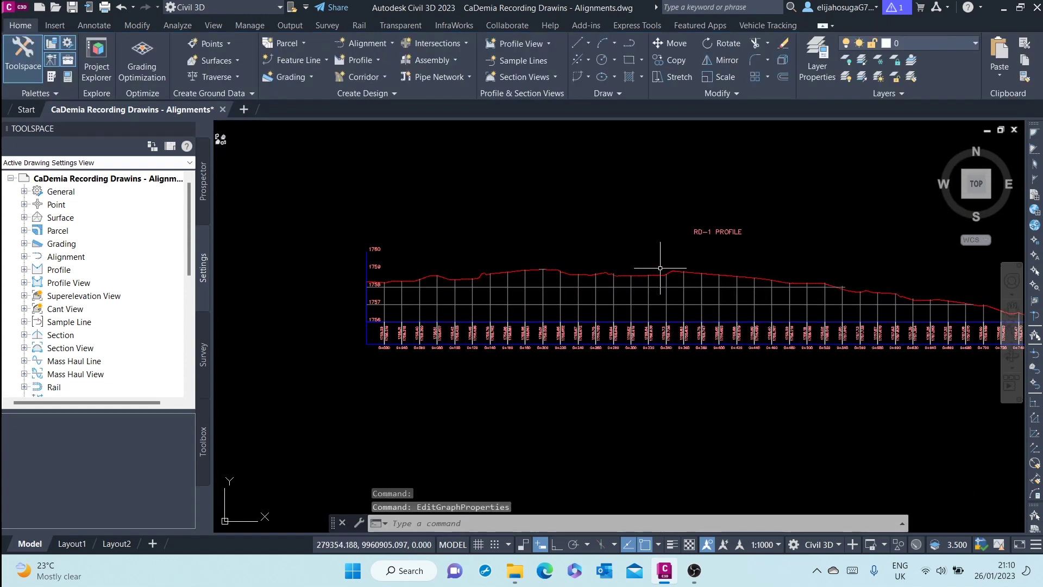
pyautogui.scroll(3, 709, 279)
pyautogui.scroll(2, 706, 250)
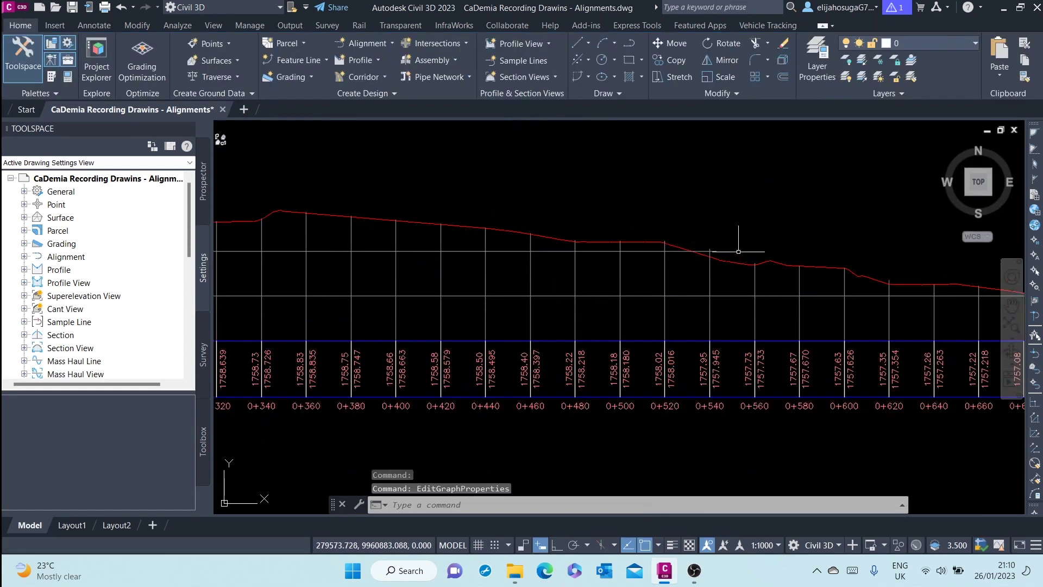
pyautogui.scroll(-4, 730, 235)
pyautogui.scroll(1, 688, 257)
pyautogui.scroll(1, 689, 256)
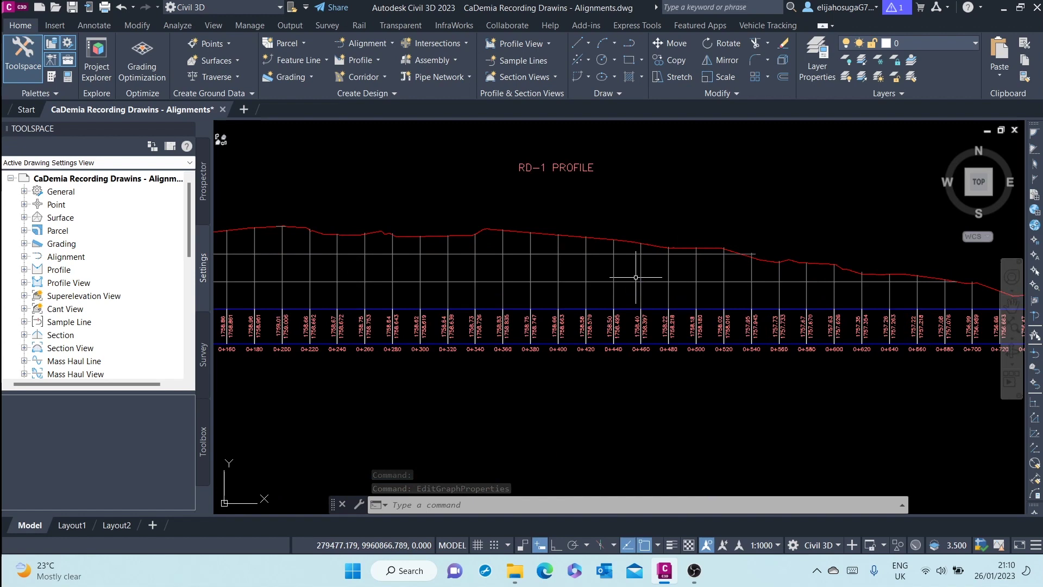
pyautogui.click(629, 275)
pyautogui.click(627, 286)
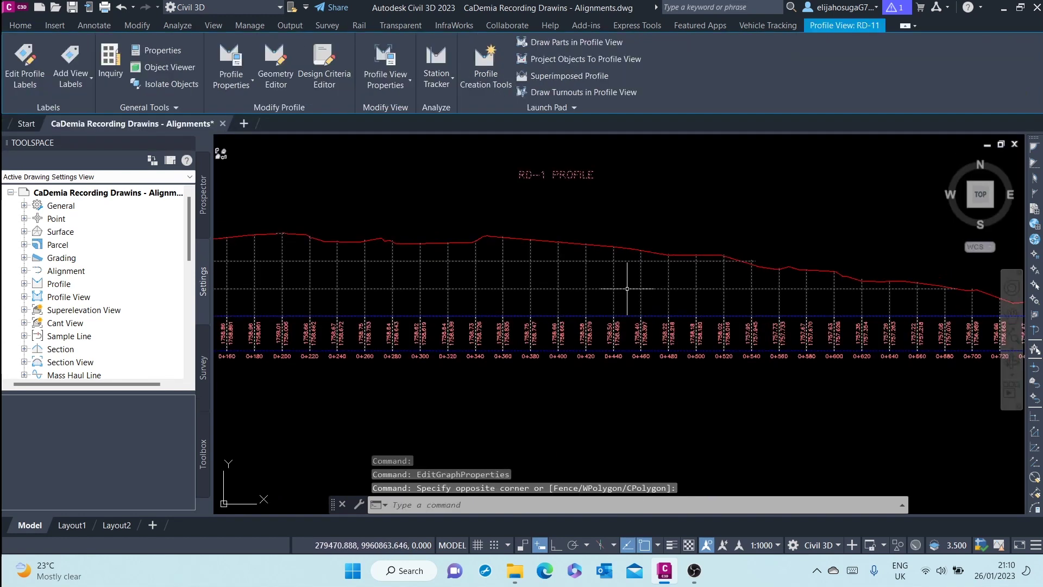
pyautogui.press('Escape')
pyautogui.scroll(-3, 543, 255)
pyautogui.scroll(2, 486, 249)
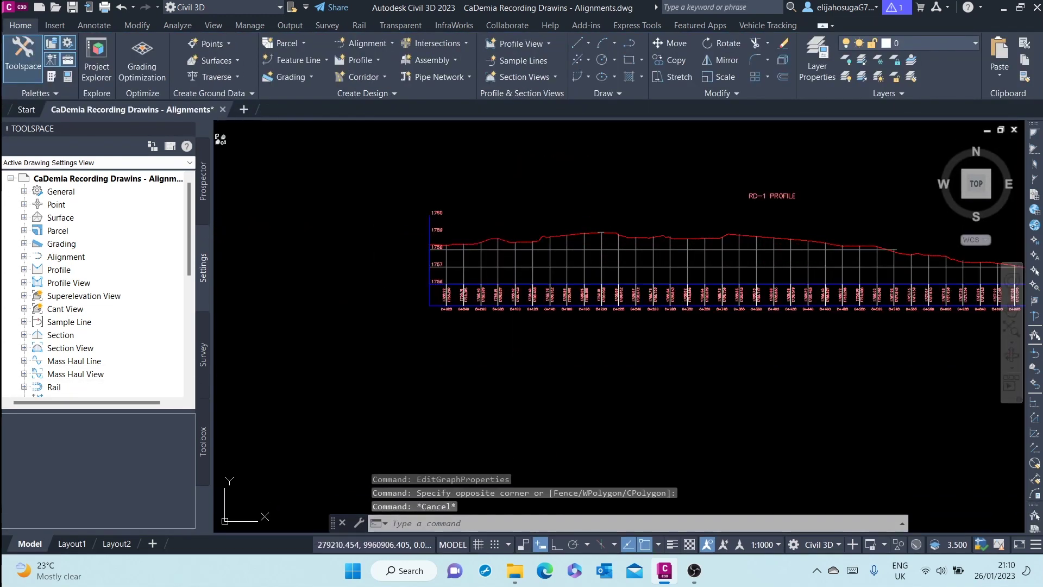
pyautogui.scroll(3, 577, 233)
pyautogui.scroll(2, 561, 268)
pyautogui.scroll(-2, 596, 238)
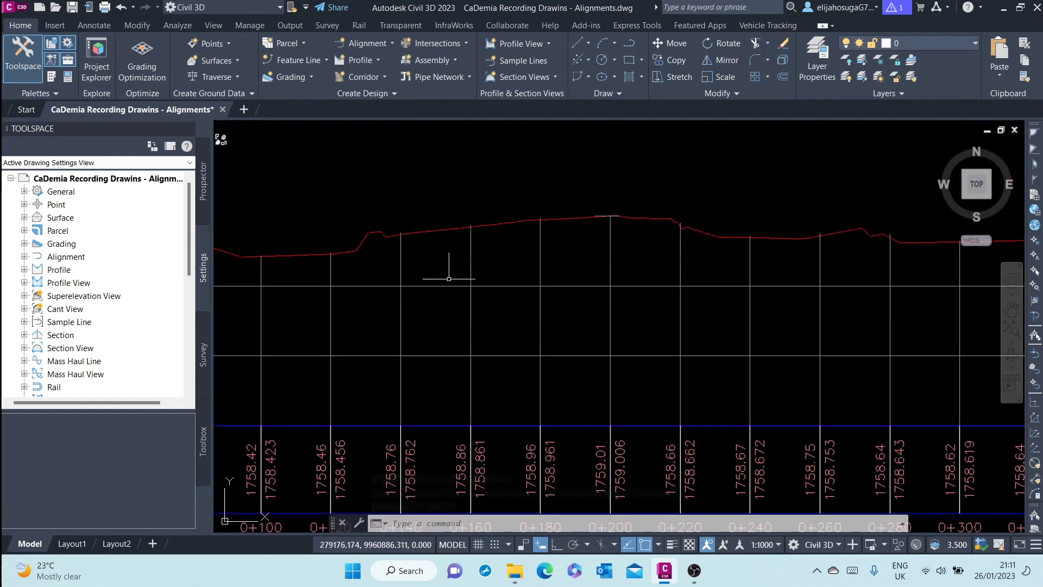
pyautogui.scroll(-5, 443, 272)
pyautogui.scroll(1, 471, 291)
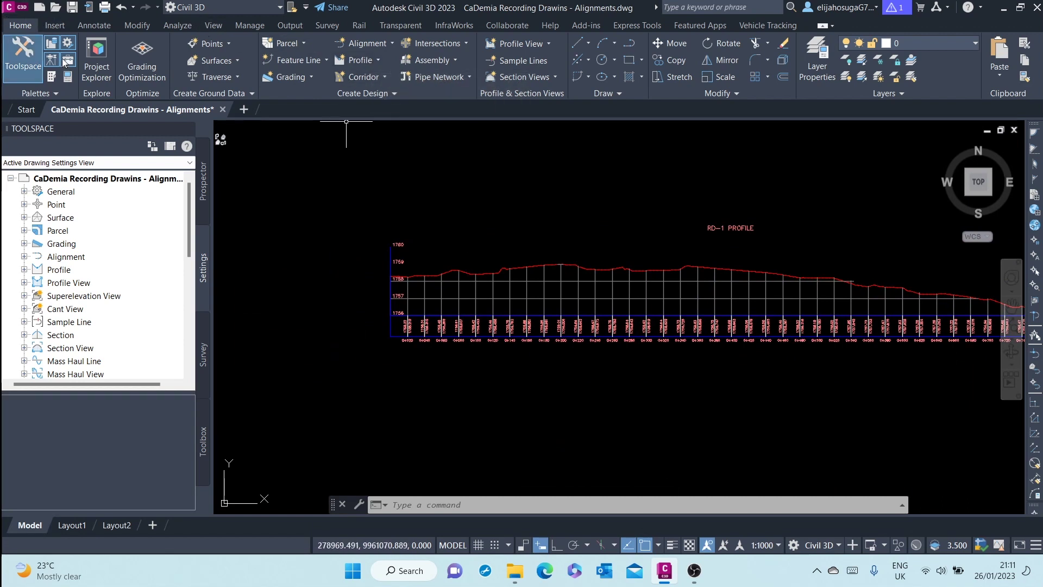
# Start Profile Creation Tools and pick the RD-1 profile view for the new profile
pyautogui.click(370, 60)
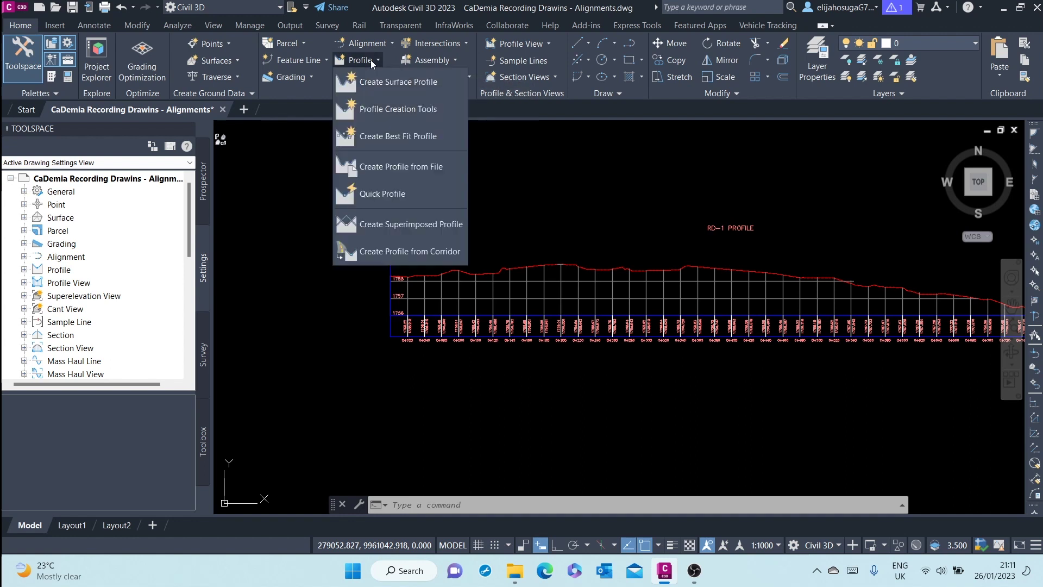
pyautogui.click(390, 105)
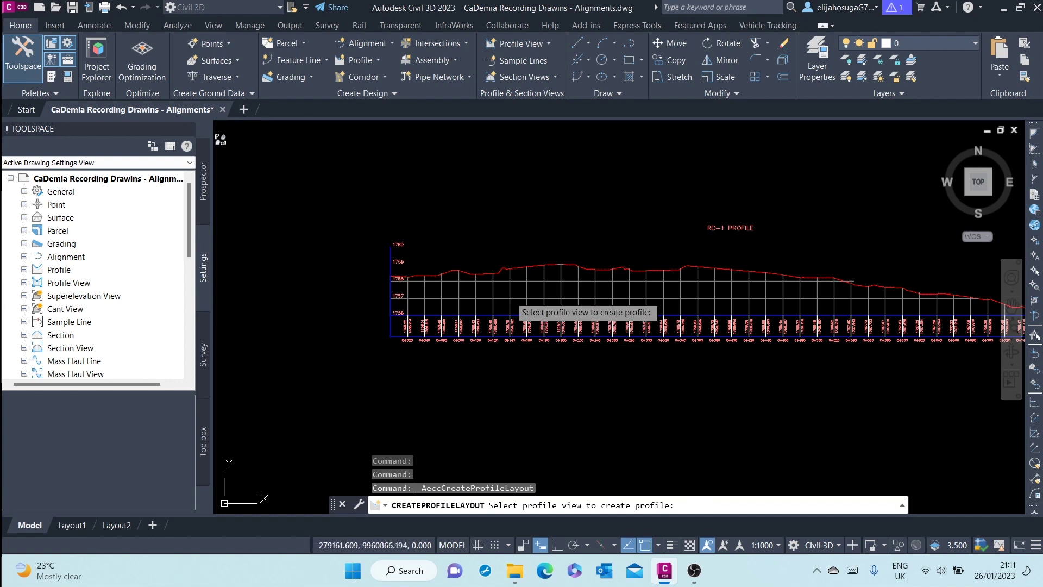
pyautogui.click(510, 299)
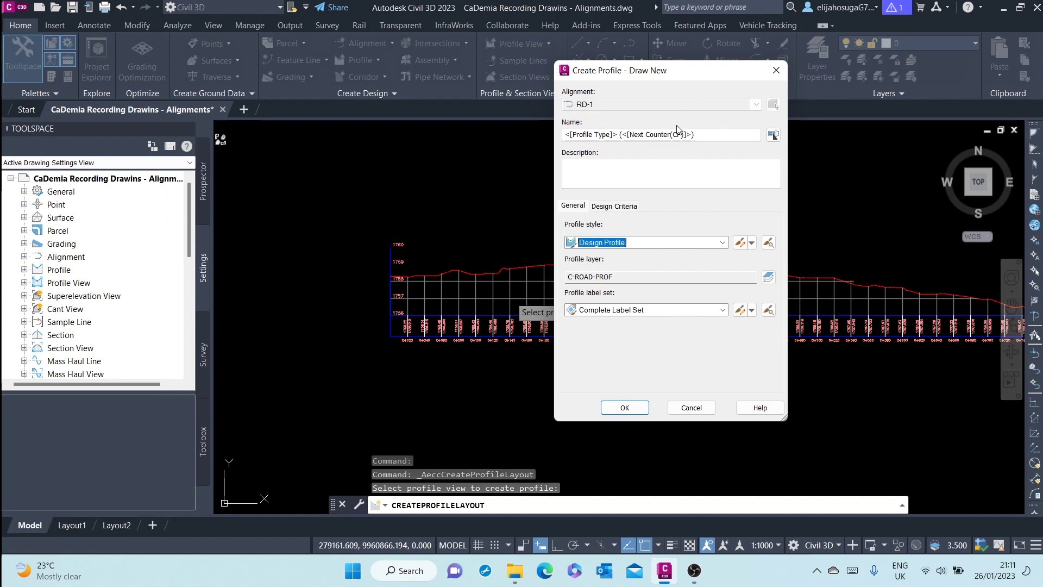
# Name the profile 'FG Design Profile', keep the Design Profile style, and use _No Labels
pyautogui.hotkey('shift', 'Tab')
pyautogui.hotkey('shift', 'Tab')
pyautogui.hotkey('shift', 'Tab')
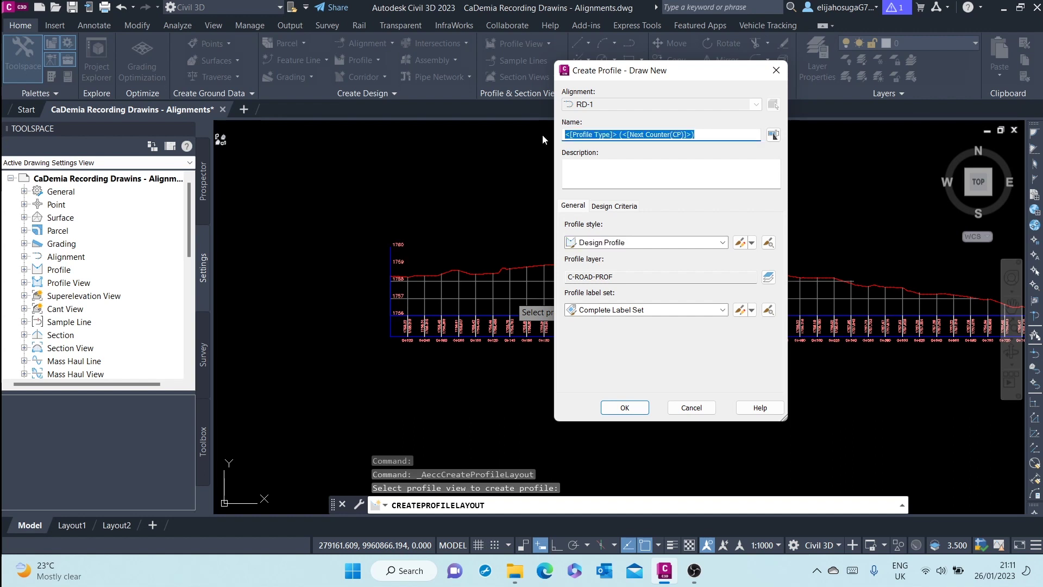
pyautogui.write('FG Design Profile')
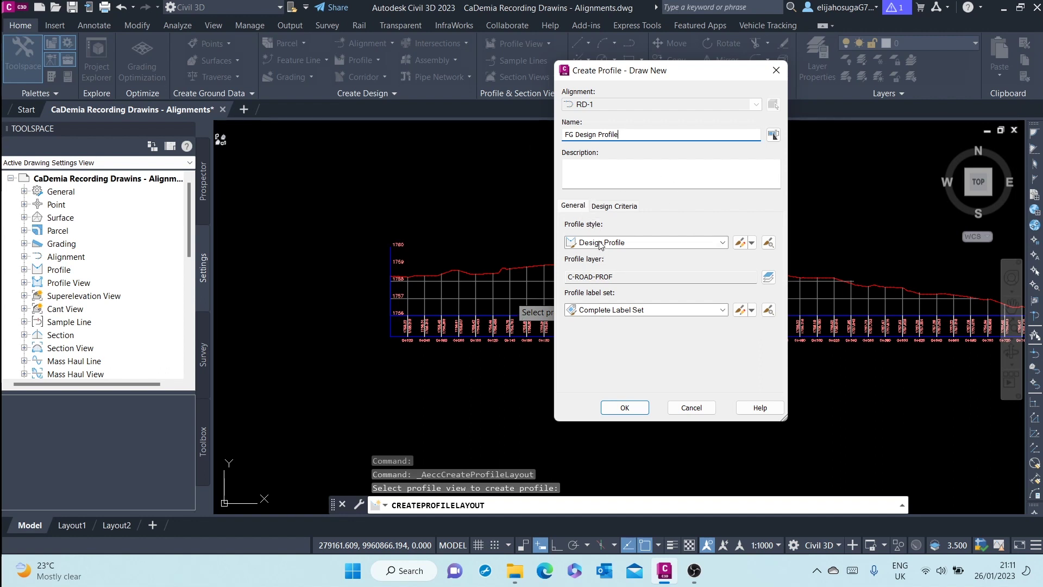
pyautogui.click(643, 242)
pyautogui.click(650, 242)
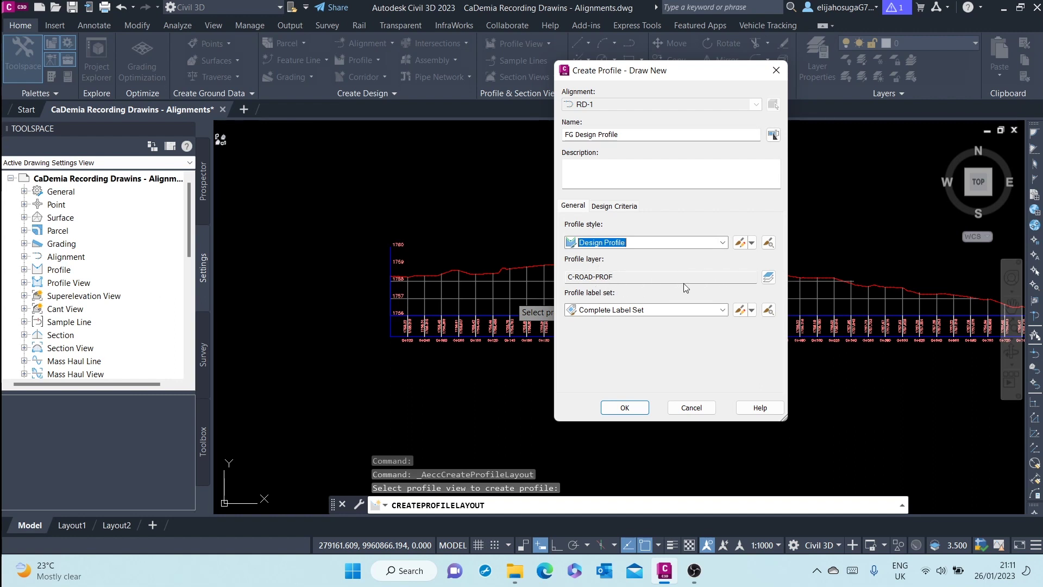
pyautogui.click(656, 315)
pyautogui.click(611, 333)
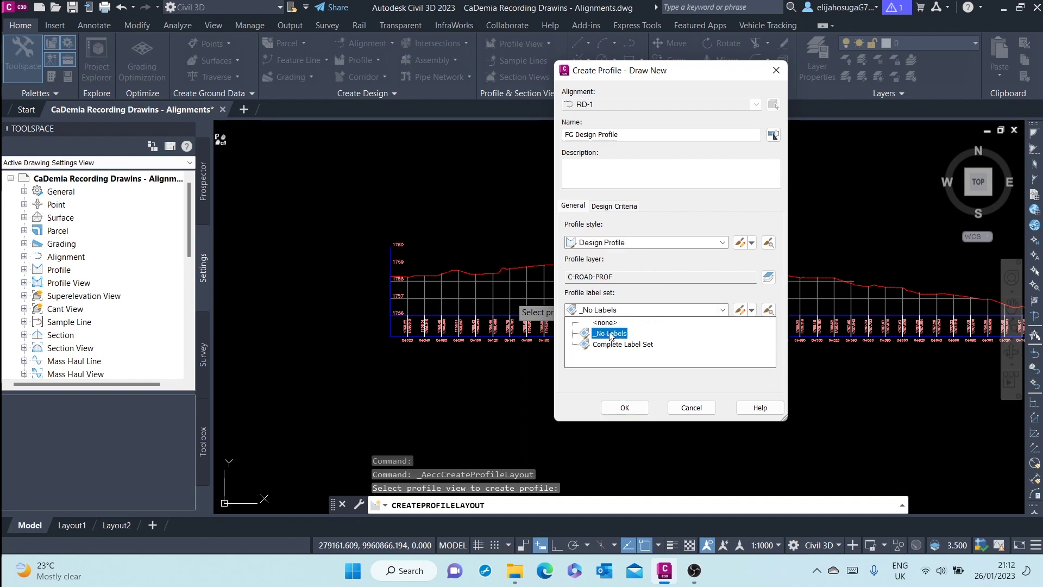
pyautogui.click(611, 333)
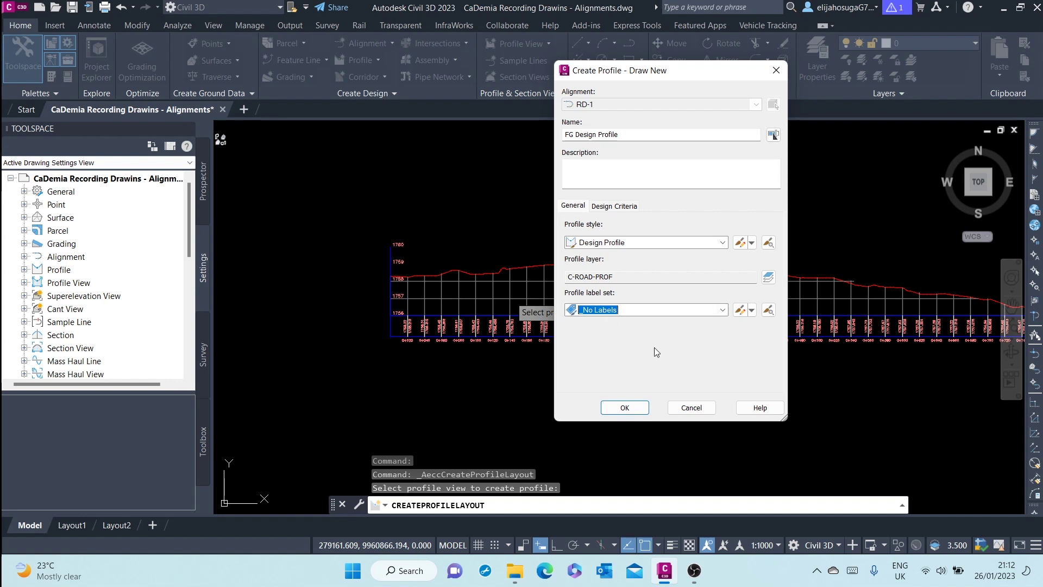
pyautogui.click(616, 207)
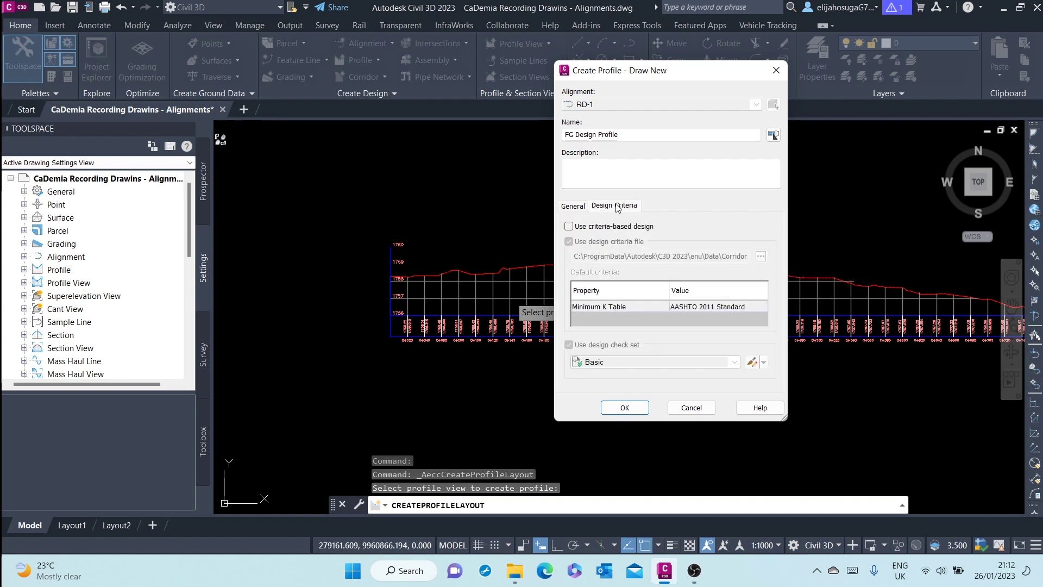
# Try criteria-based design, cancel the criteria file browse, and switch the option back off
pyautogui.click(579, 227)
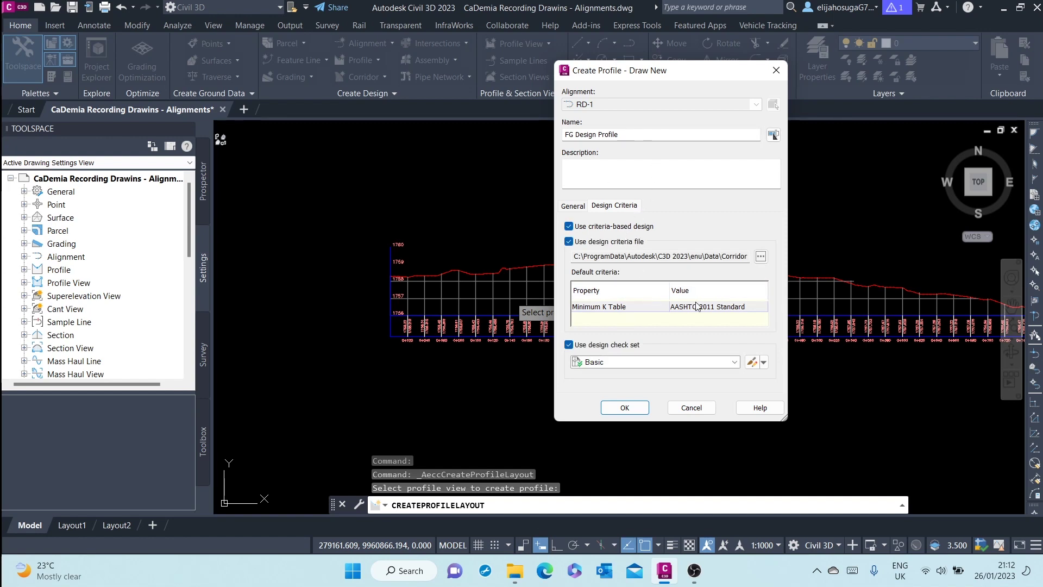
pyautogui.click(760, 256)
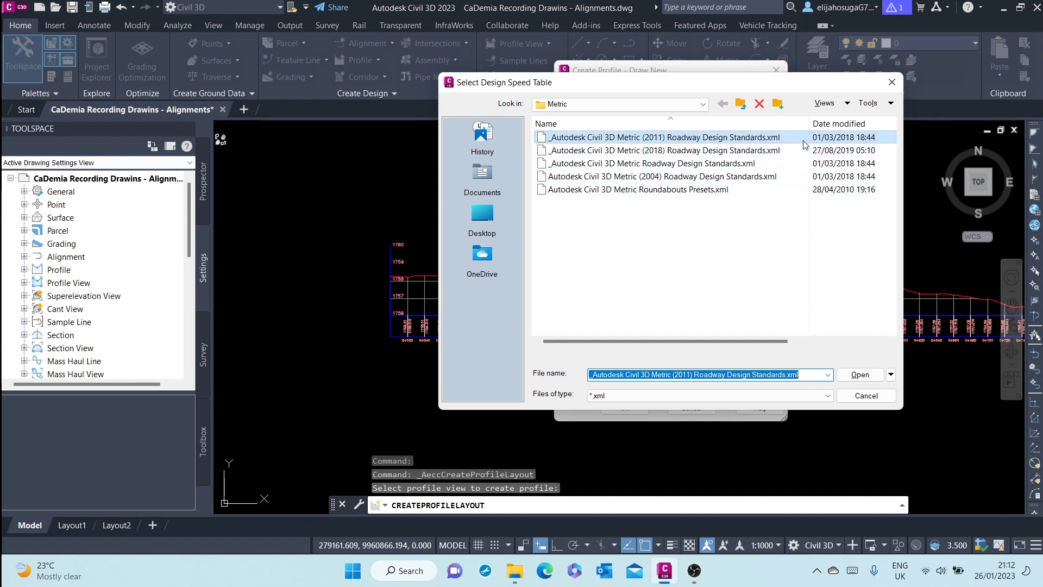
pyautogui.click(892, 82)
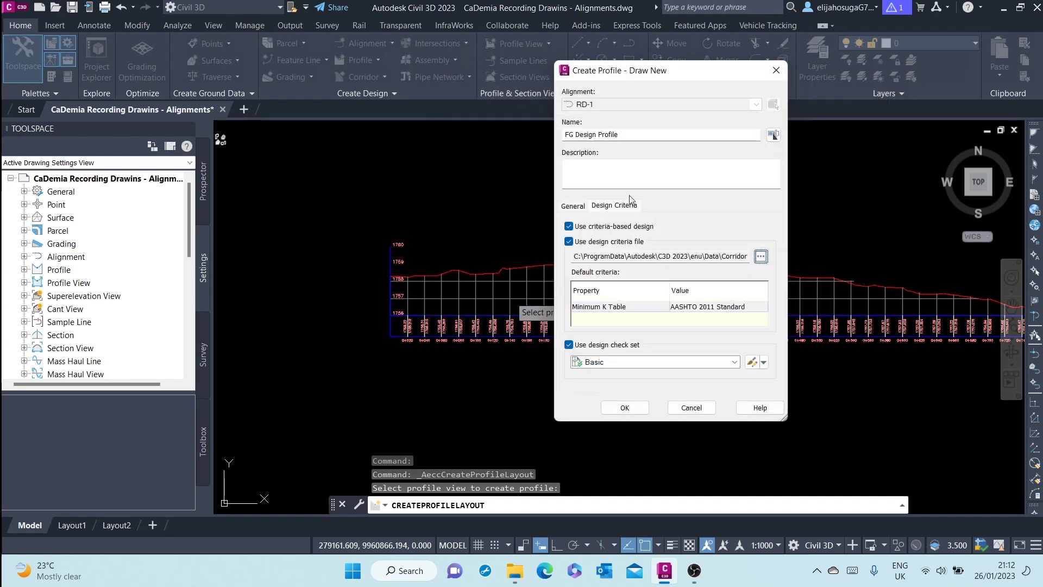
pyautogui.click(569, 226)
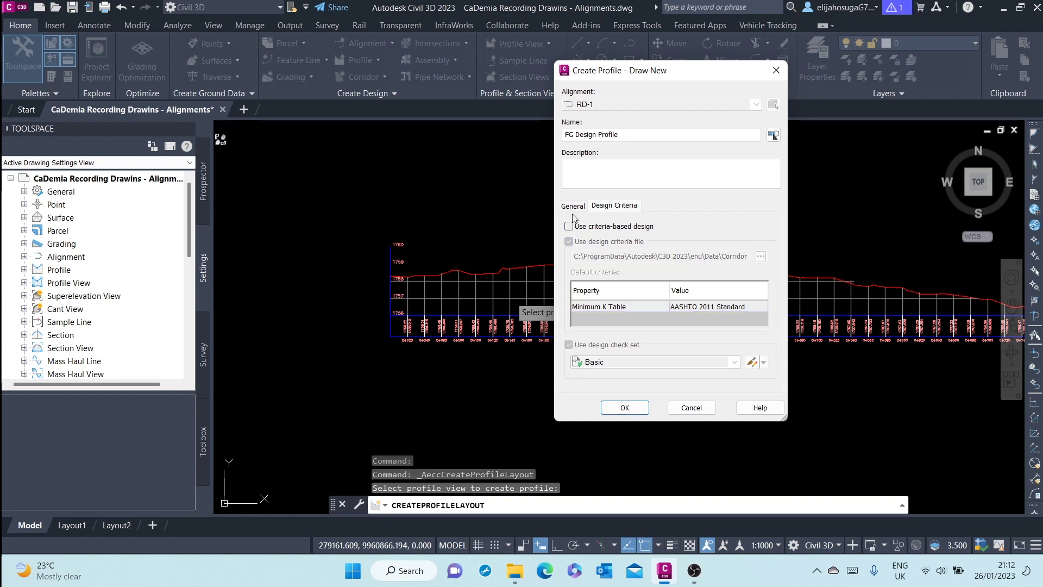
pyautogui.click(573, 206)
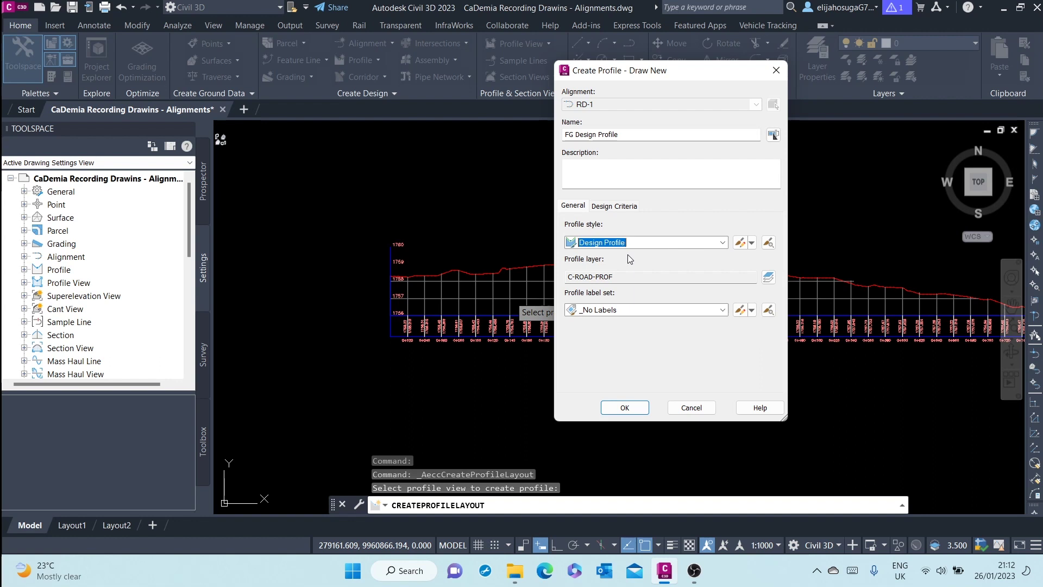
# Create FG Design Profile and place the Profile Layout Tools toolbar above the RD-1 view
pyautogui.click(624, 407)
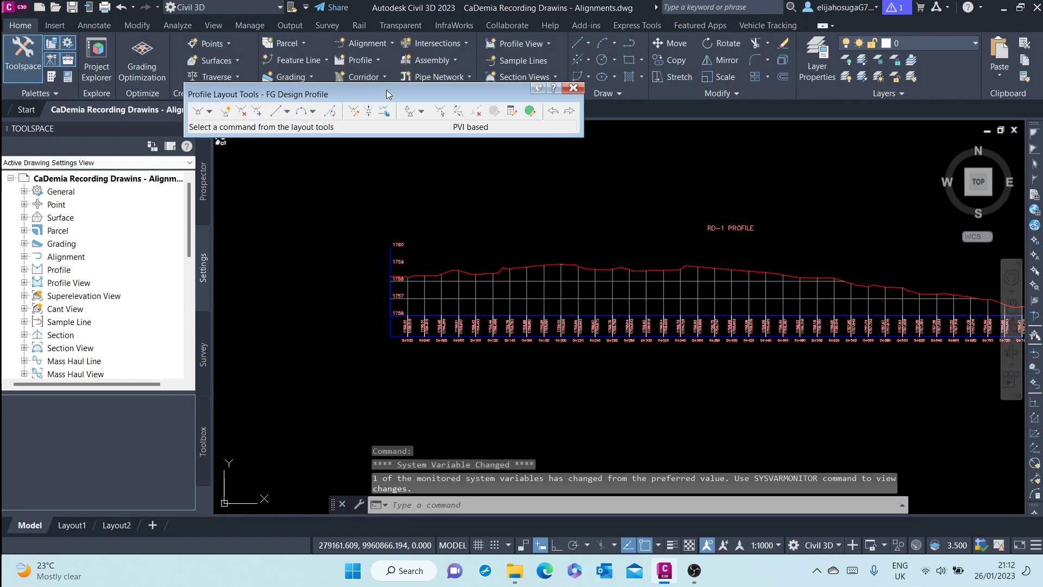
pyautogui.moveTo(387, 94); pyautogui.dragTo(263, 97)
pyautogui.scroll(-2, 558, 260)
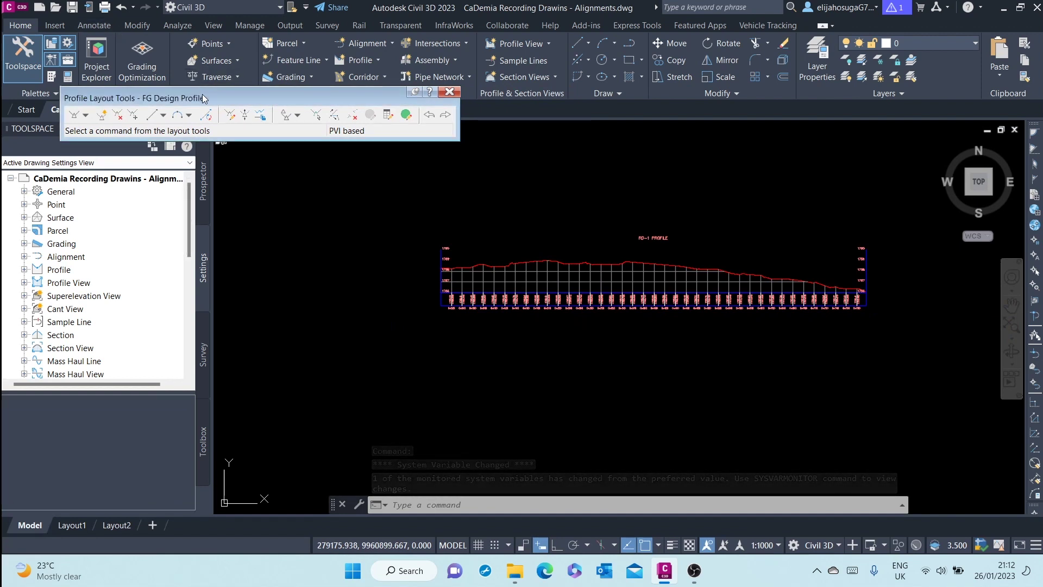
pyautogui.moveTo(203, 98); pyautogui.dragTo(358, 117)
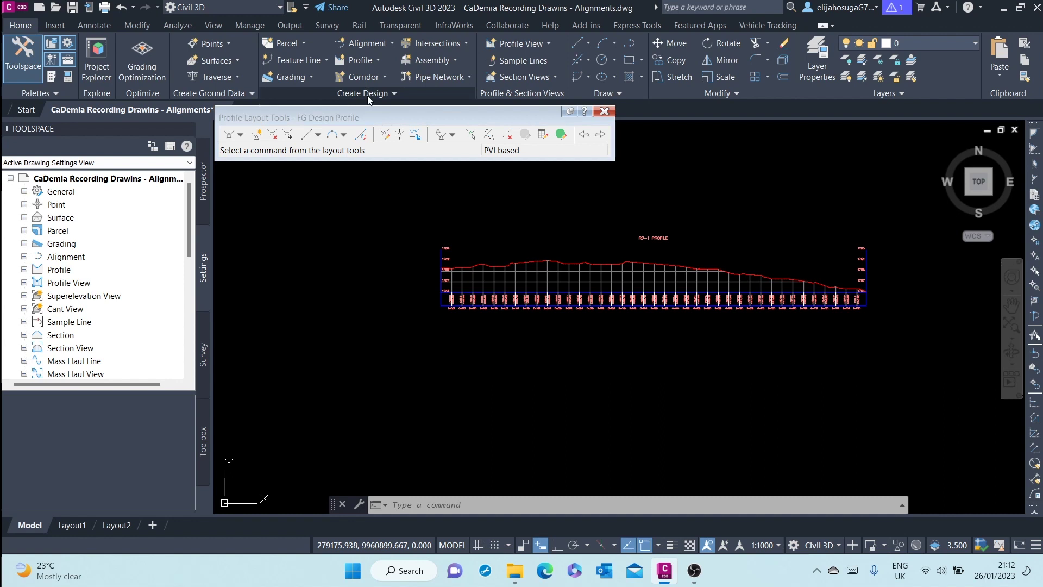
pyautogui.moveTo(372, 126); pyautogui.dragTo(545, 128)
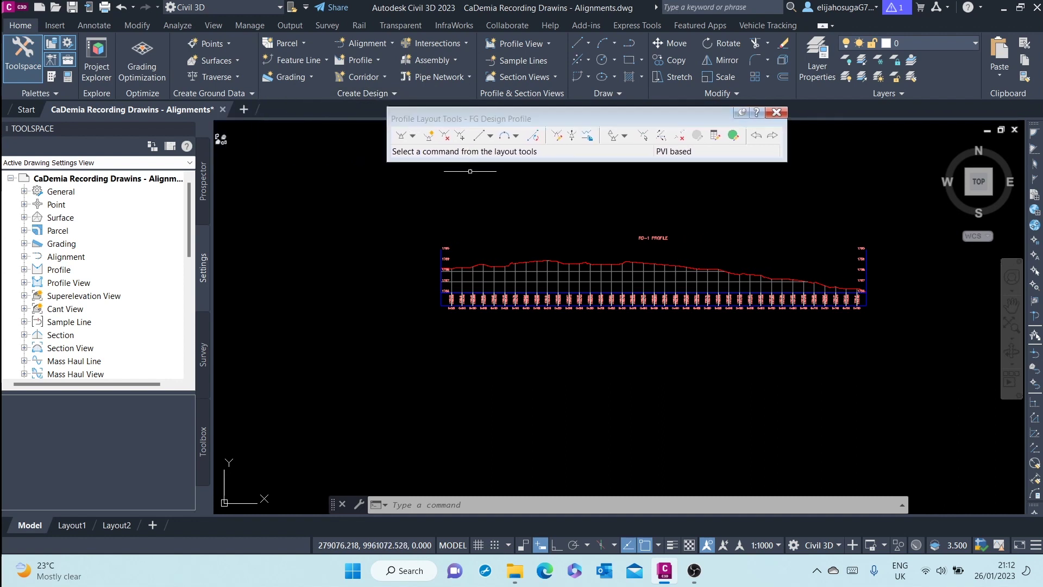
# Set the curve settings to Parabolic with 150 m crest and sag curve lengths
pyautogui.click(413, 135)
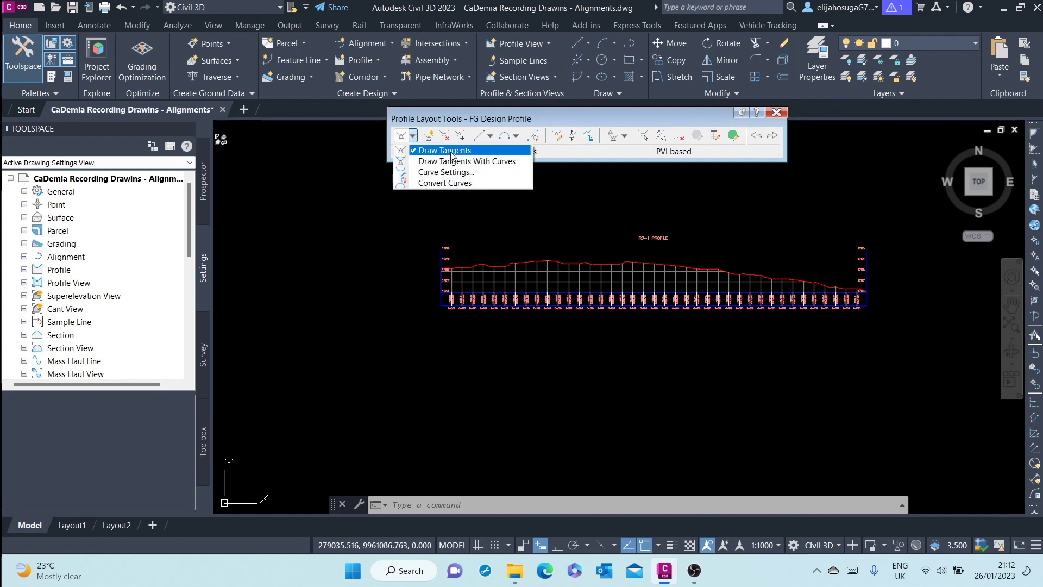
pyautogui.click(470, 173)
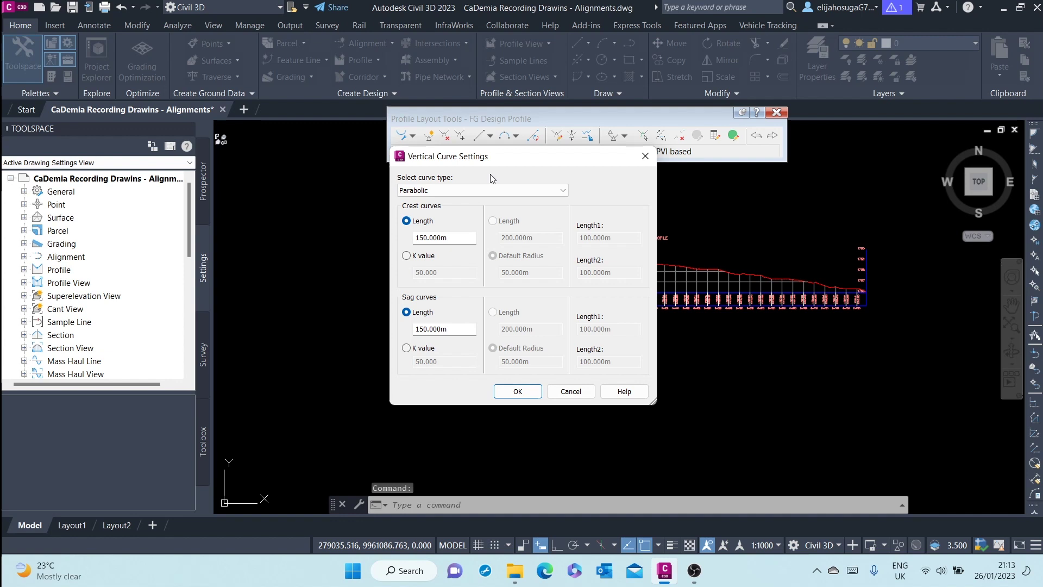
pyautogui.click(447, 190)
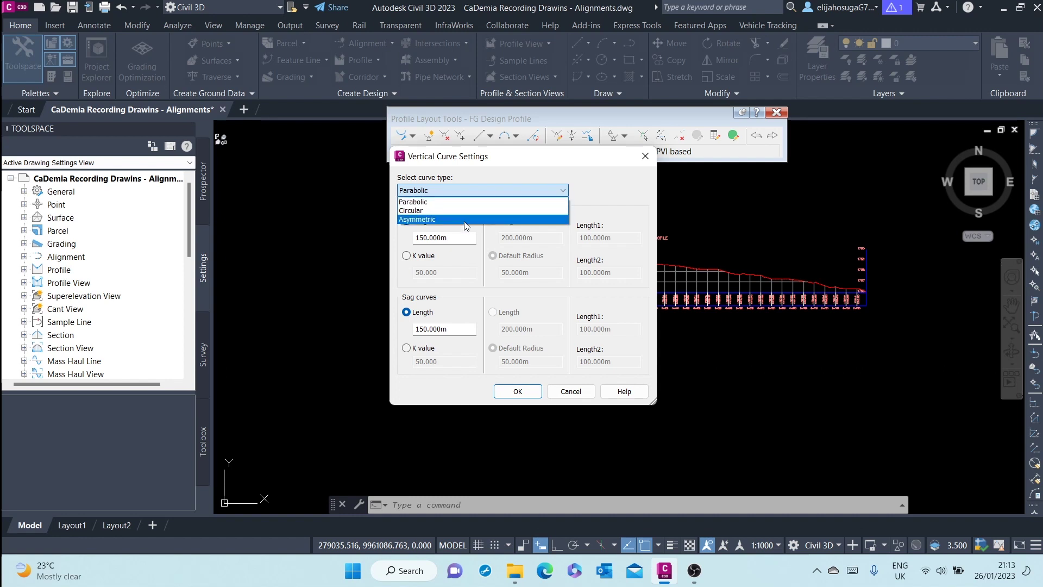
pyautogui.click(457, 187)
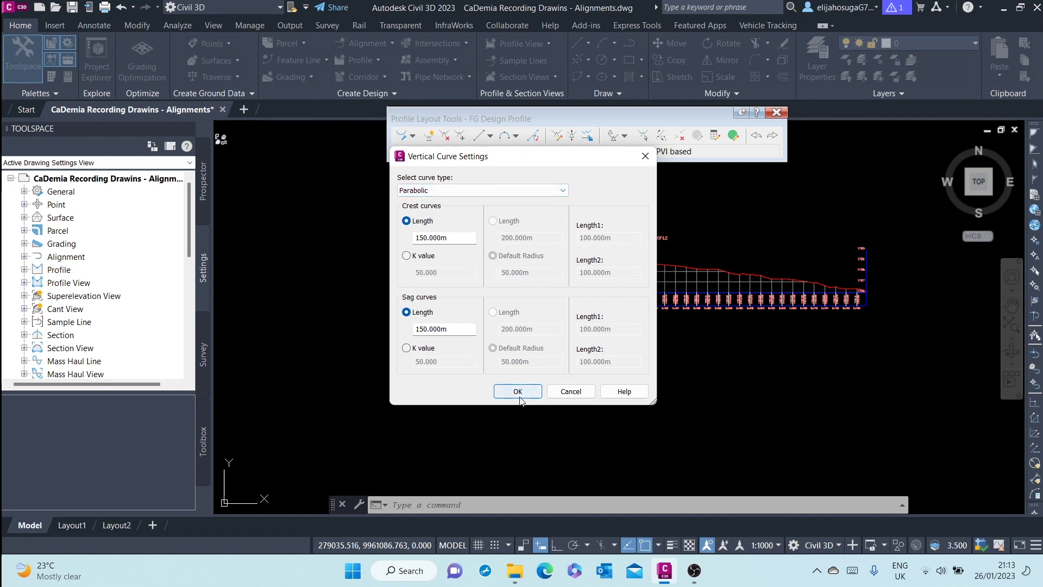
pyautogui.moveTo(532, 157); pyautogui.dragTo(692, 171)
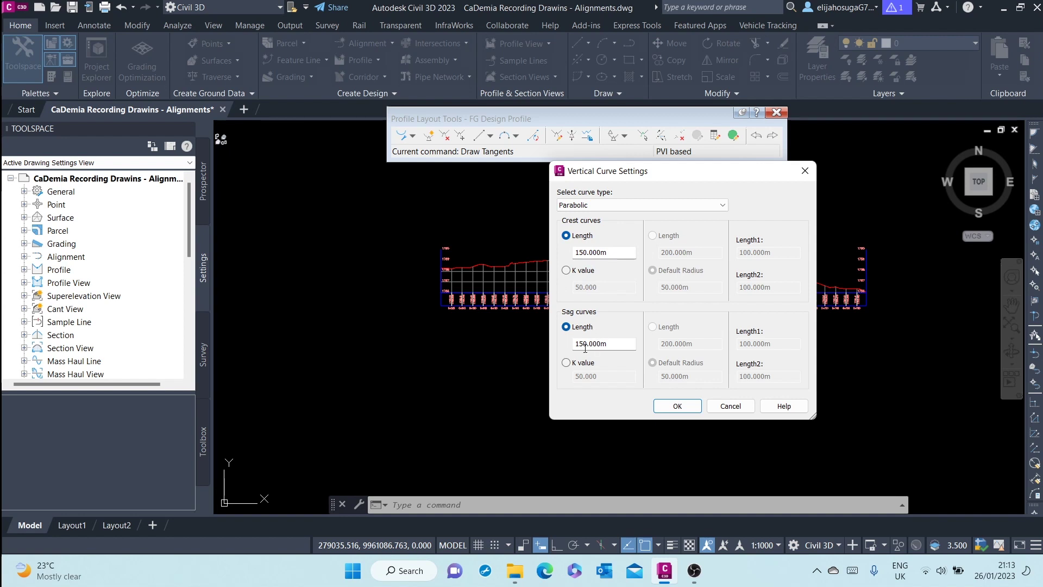
pyautogui.click(675, 410)
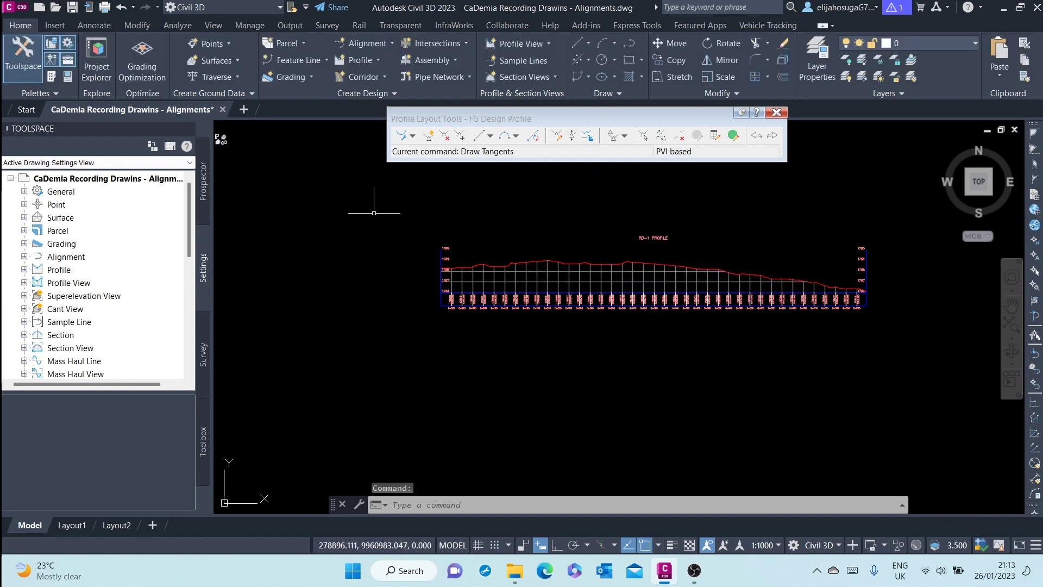
# Start Draw Tangents With Curves and place the start point at the RD-1 profile's left end
pyautogui.click(414, 136)
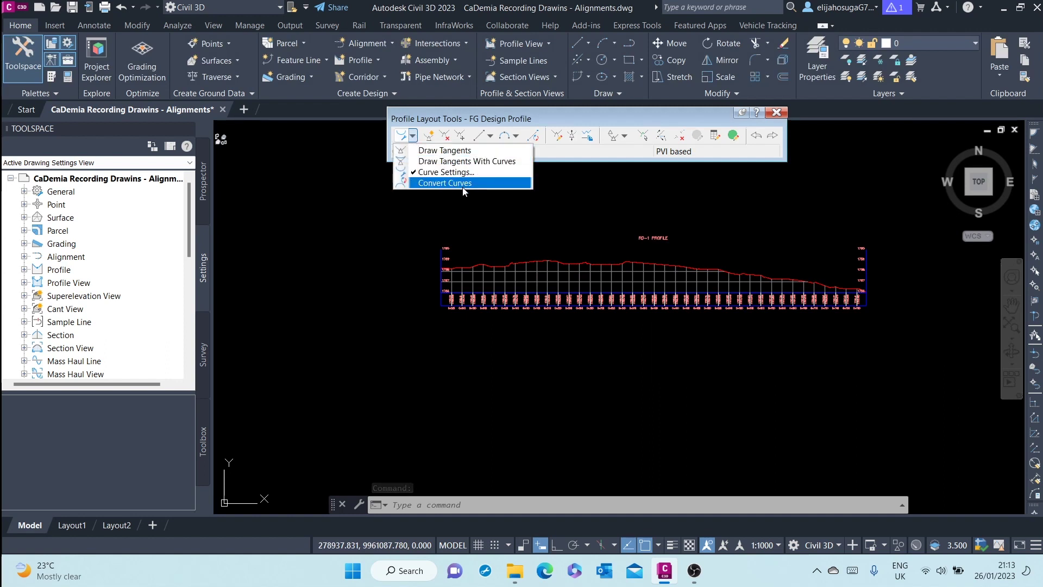
pyautogui.click(449, 161)
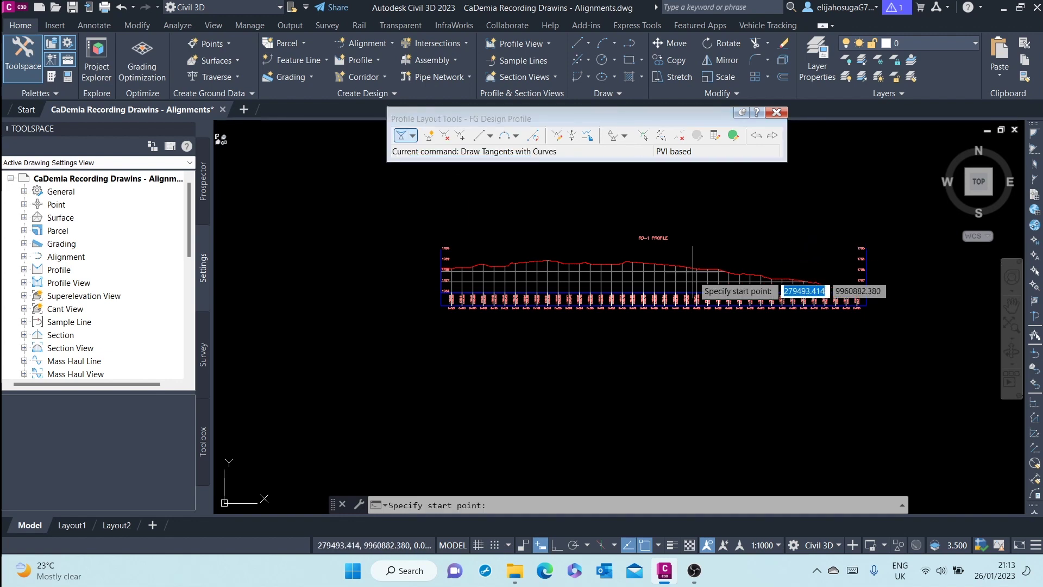
pyautogui.scroll(4, 515, 277)
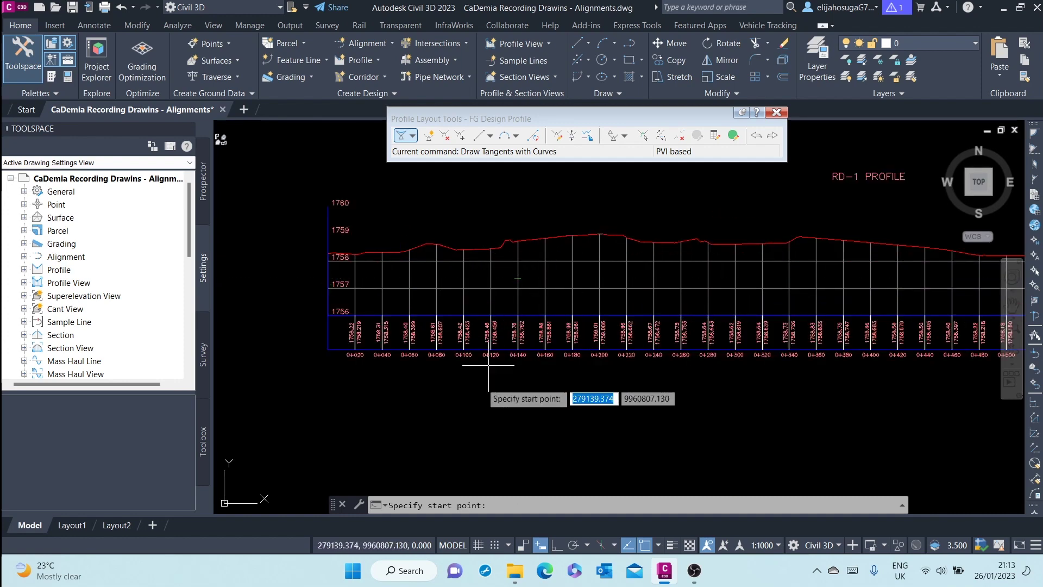
pyautogui.moveTo(426, 412); pyautogui.dragTo(544, 439, button='middle')
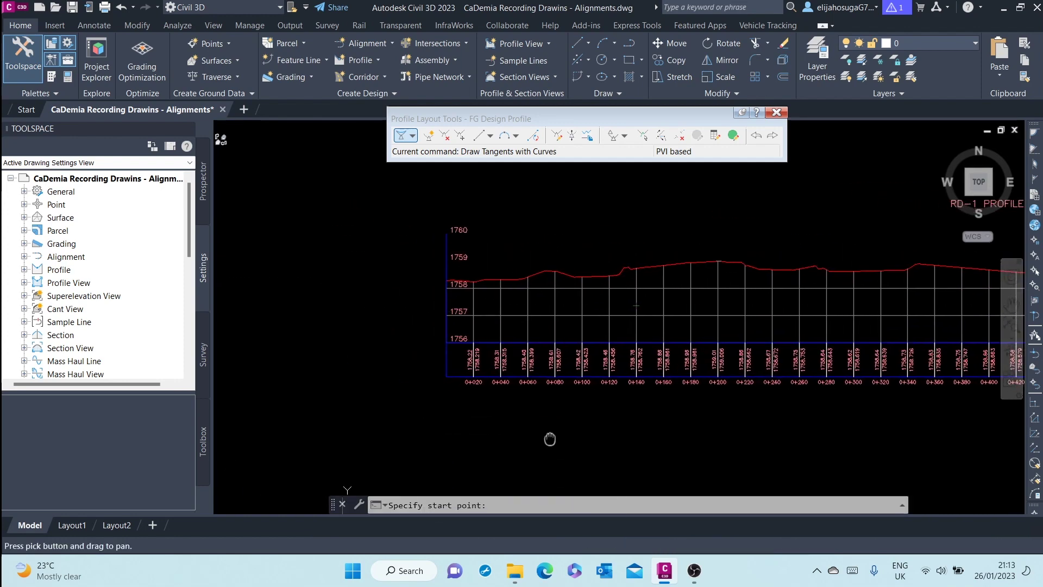
pyautogui.scroll(4, 497, 272)
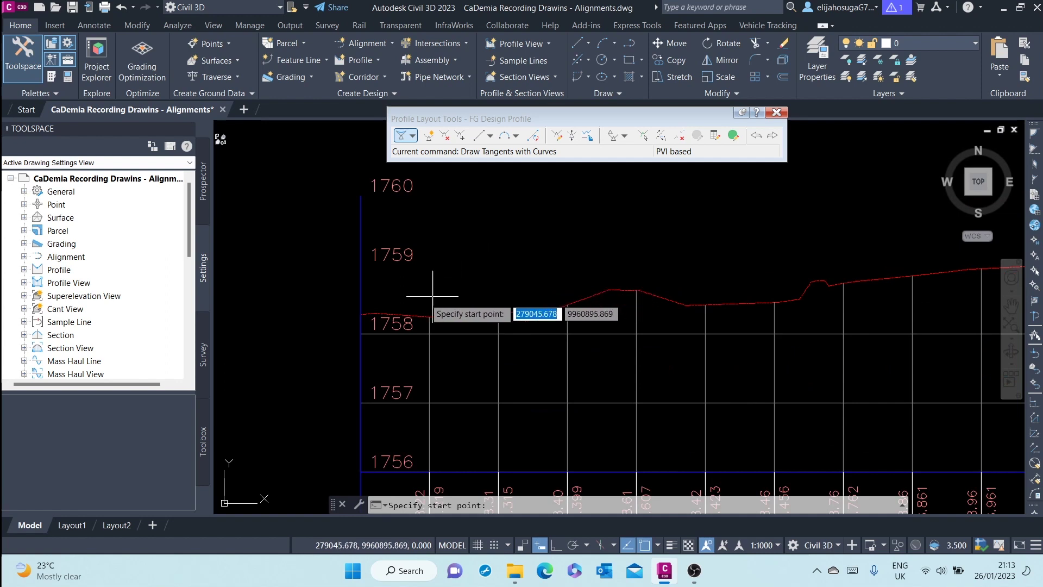
pyautogui.scroll(4, 326, 305)
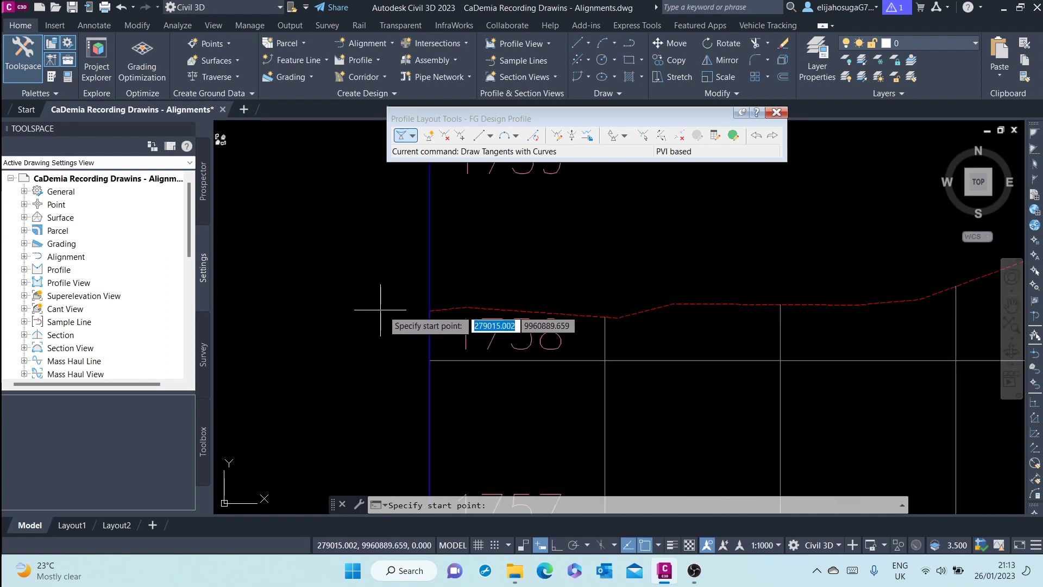
pyautogui.click(429, 311)
pyautogui.scroll(-6, 522, 233)
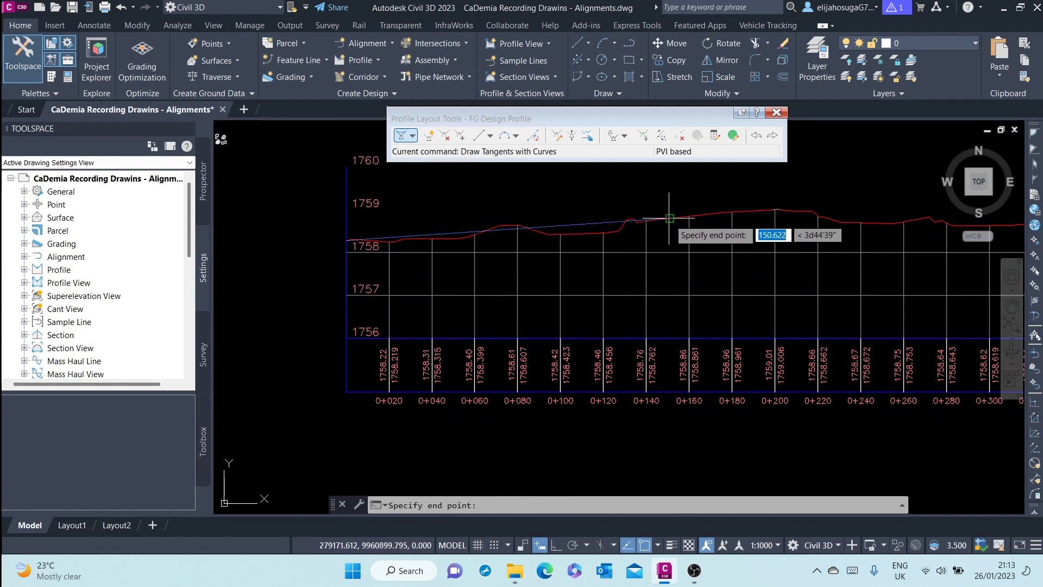
# With Osnap off, place grade breaks near stations 0+180 and 0+350, then re-enable Osnap
pyautogui.click(645, 544)
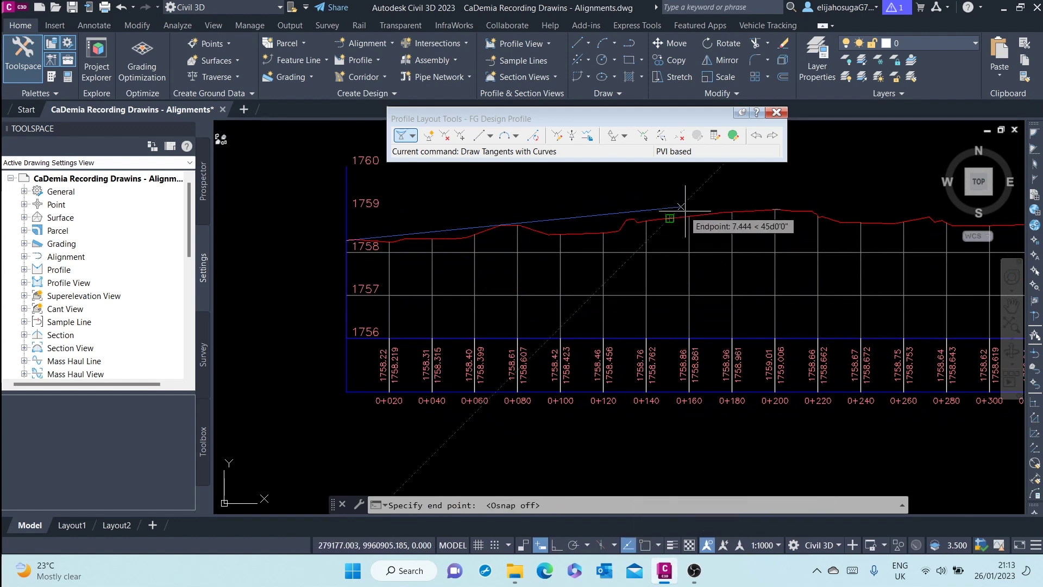
pyautogui.click(730, 211)
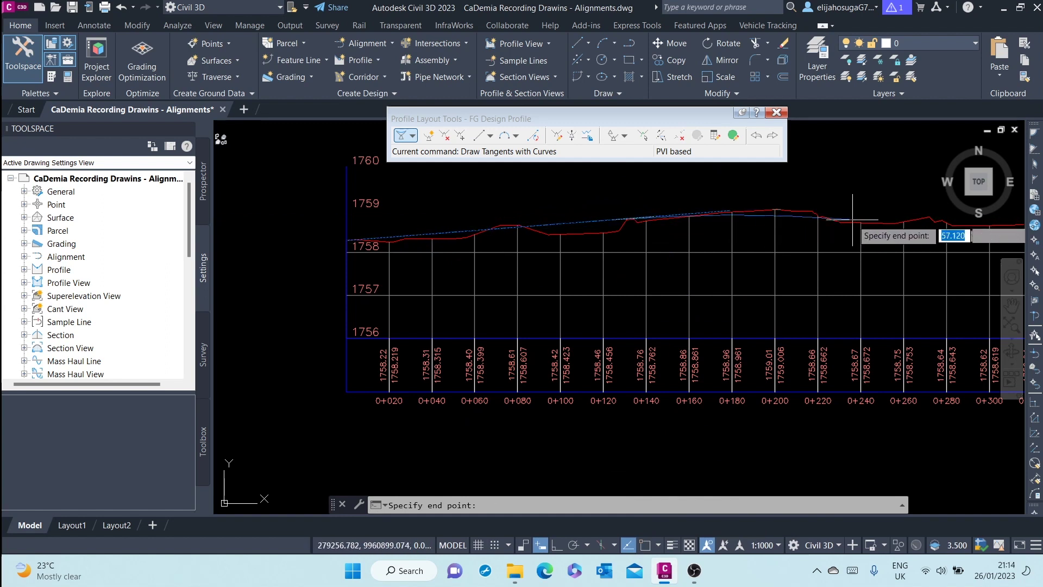
pyautogui.moveTo(853, 217); pyautogui.dragTo(586, 223, button='middle')
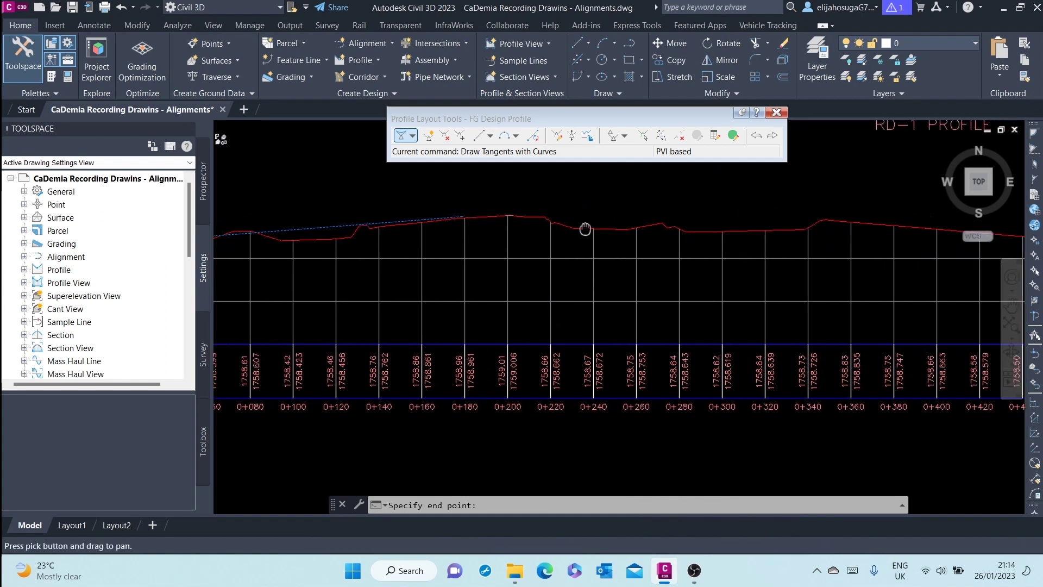
pyautogui.click(835, 227)
pyautogui.moveTo(835, 227); pyautogui.dragTo(814, 240, button='middle')
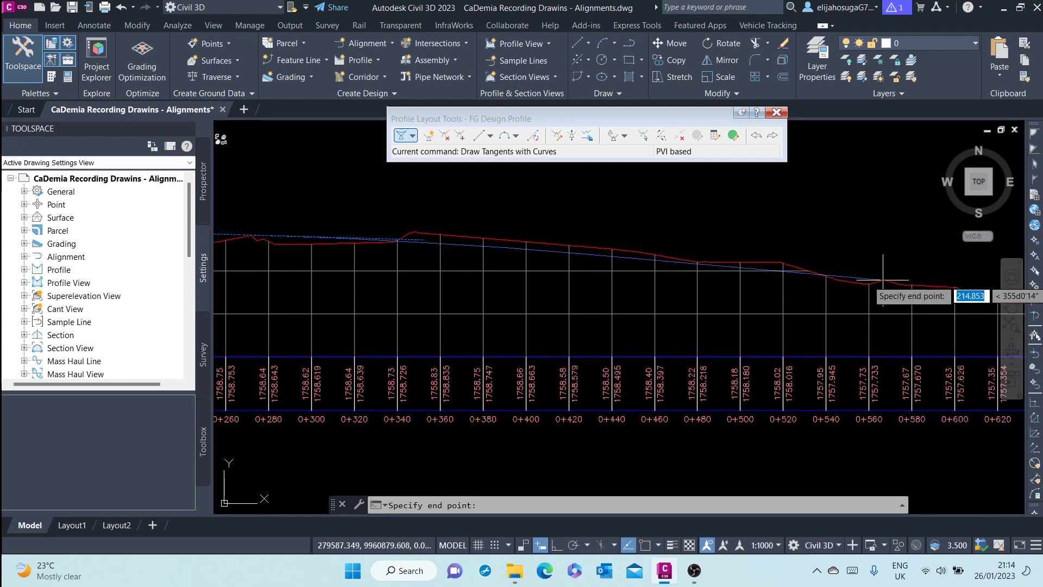
pyautogui.scroll(-2, 668, 291)
pyautogui.scroll(2, 543, 320)
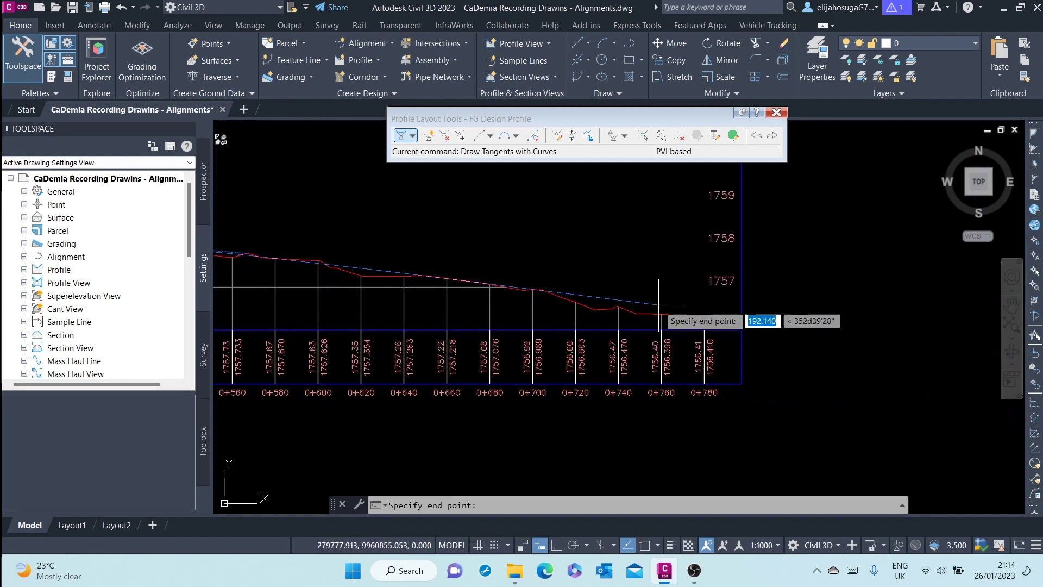
pyautogui.scroll(10, 728, 326)
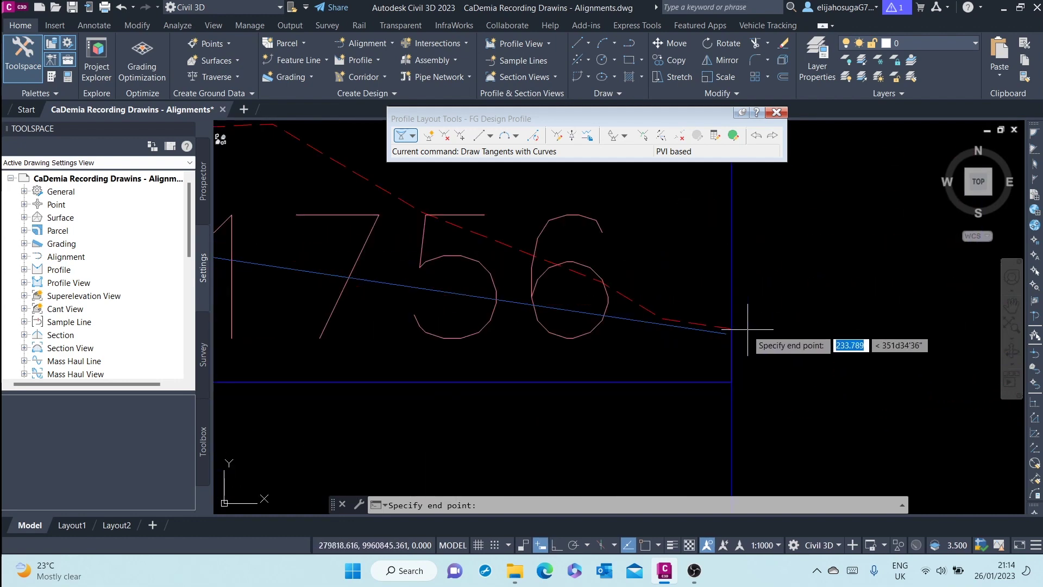
pyautogui.click(731, 382)
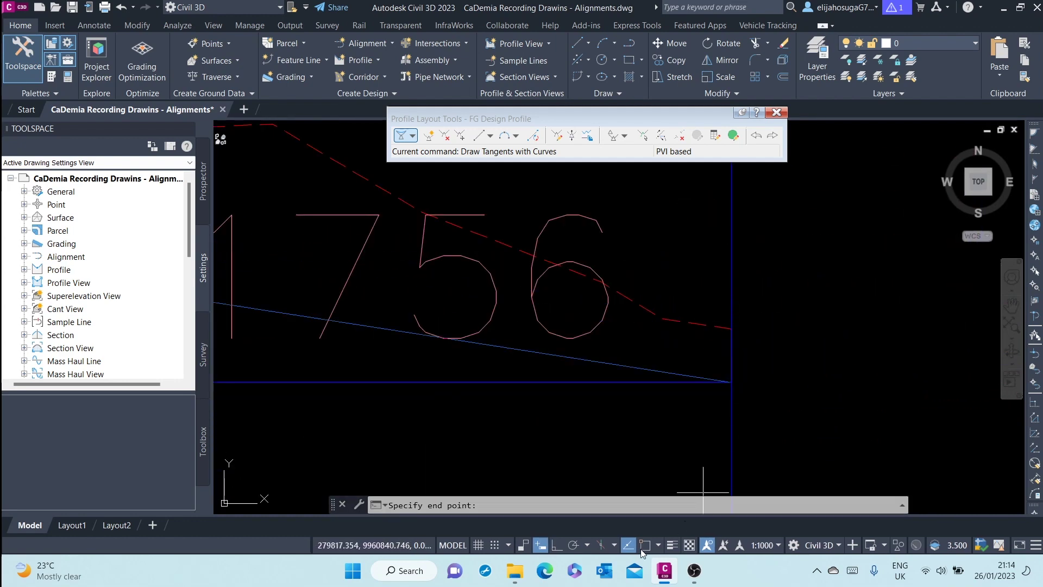
pyautogui.click(644, 545)
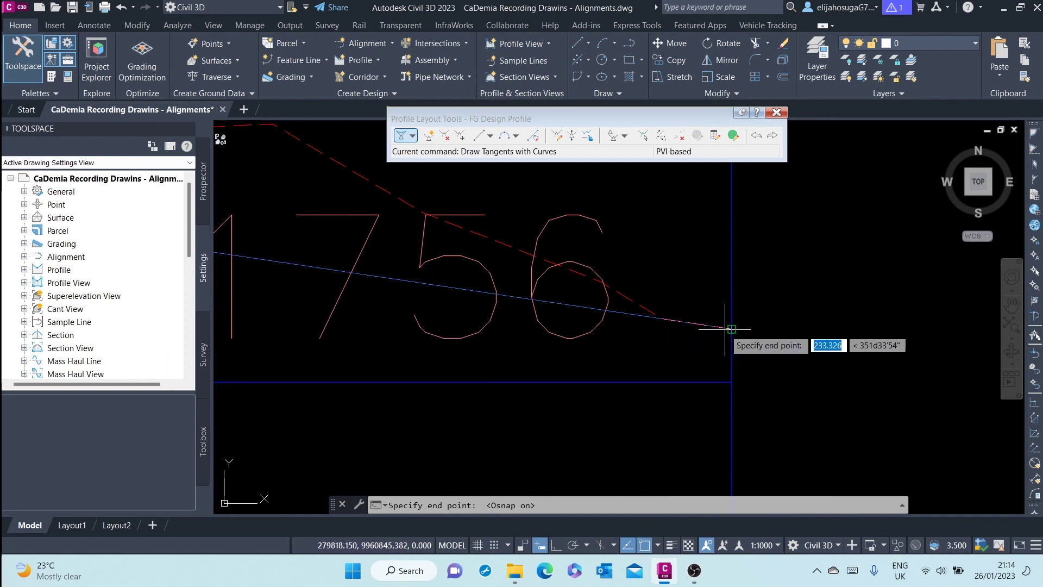
# Zoom in and out around the profile end to check FG Design Profile across the RD-1 view
pyautogui.scroll(-5, 731, 329)
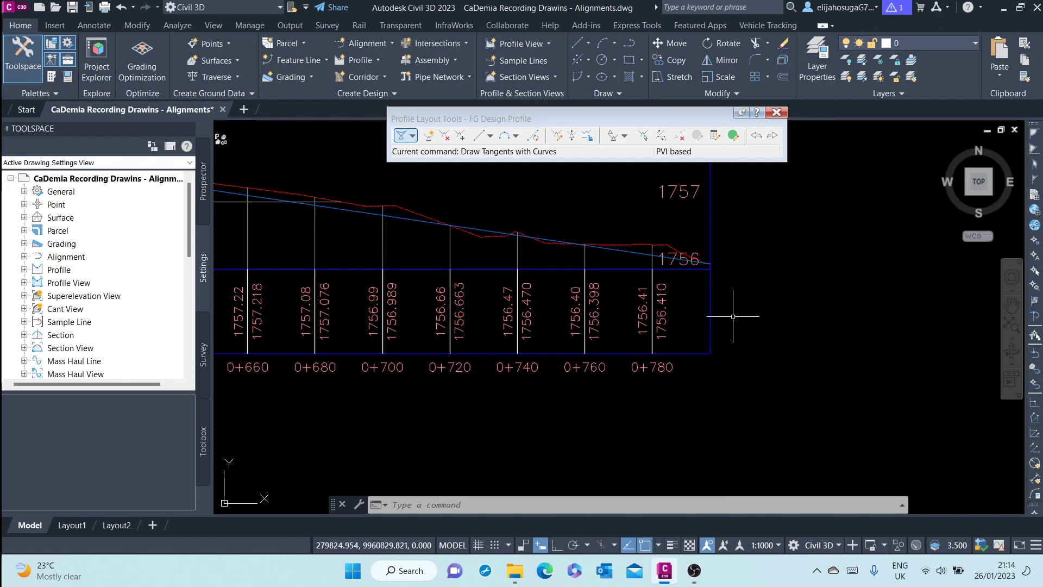
pyautogui.scroll(-5, 607, 247)
pyautogui.scroll(5, 719, 243)
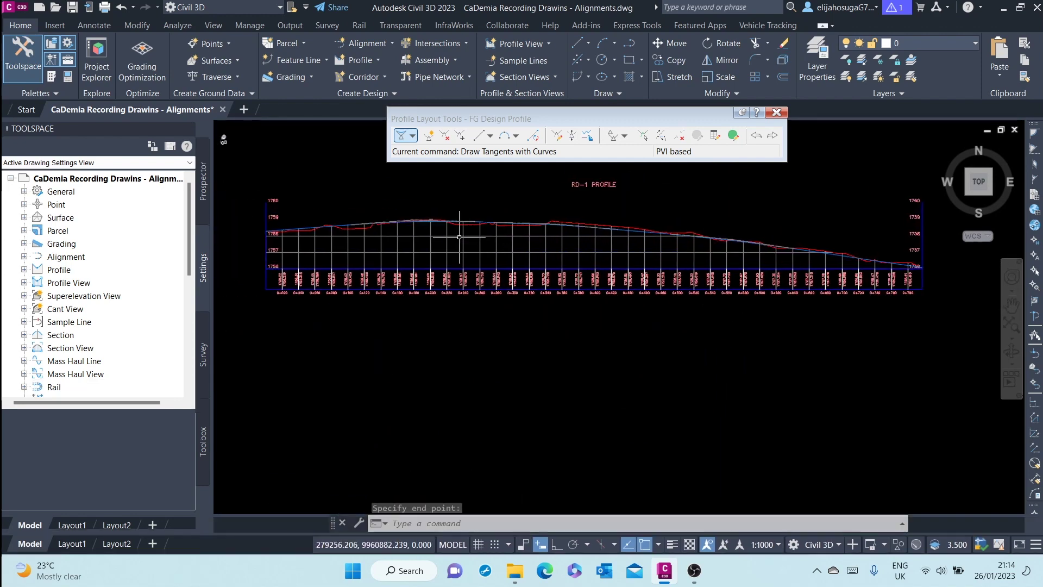
pyautogui.scroll(-5, 559, 368)
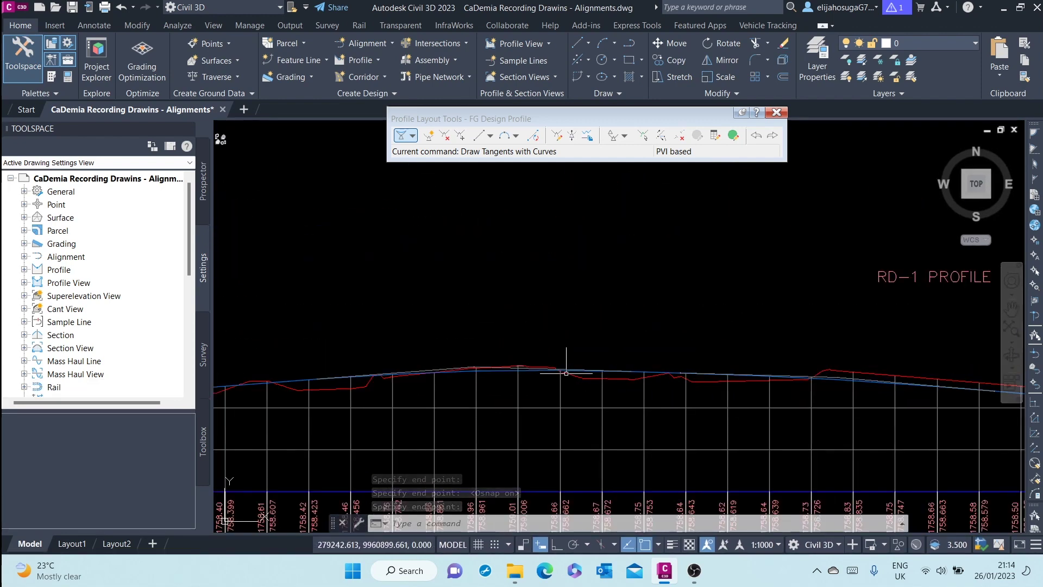
pyautogui.scroll(8, 559, 361)
pyautogui.scroll(-5, 512, 372)
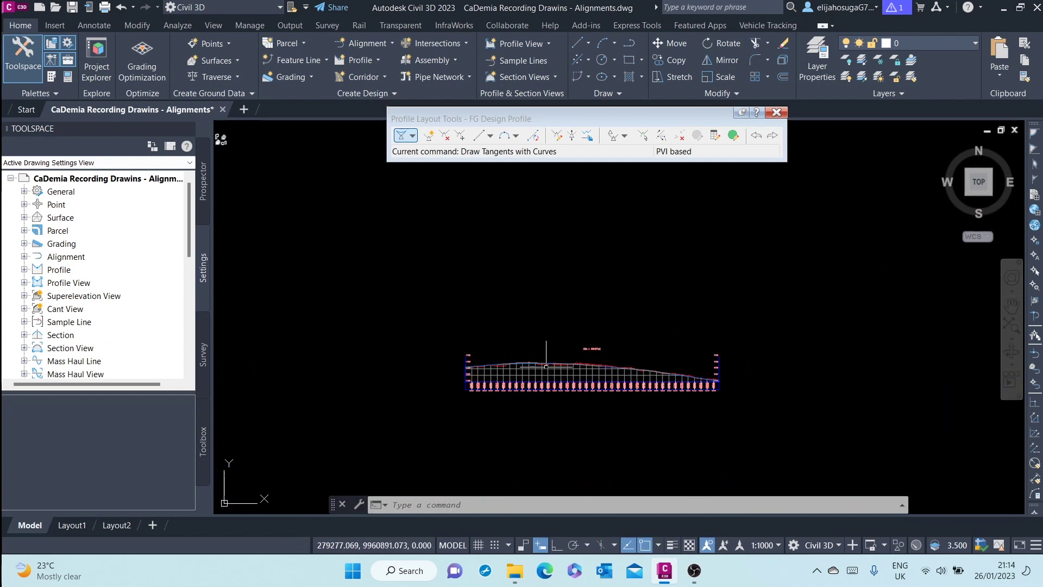
pyautogui.scroll(7, 604, 362)
pyautogui.scroll(-7, 506, 302)
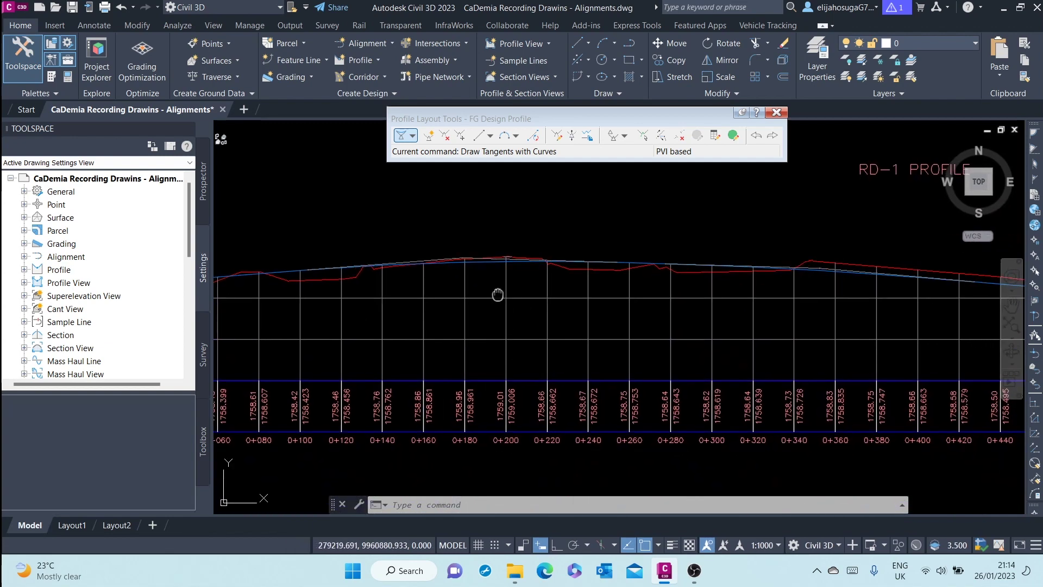
pyautogui.scroll(6, 526, 276)
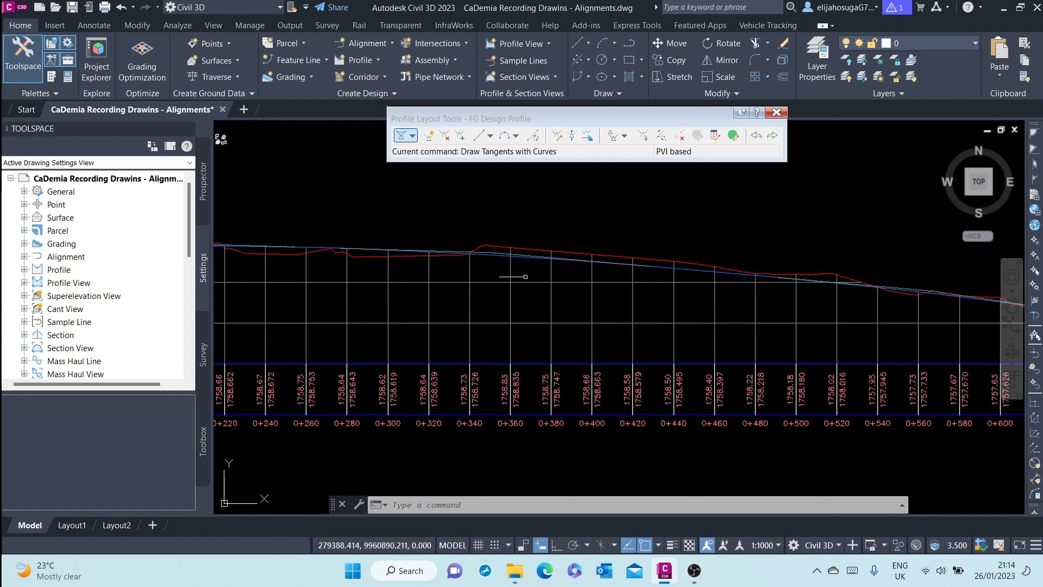
pyautogui.scroll(-6, 530, 285)
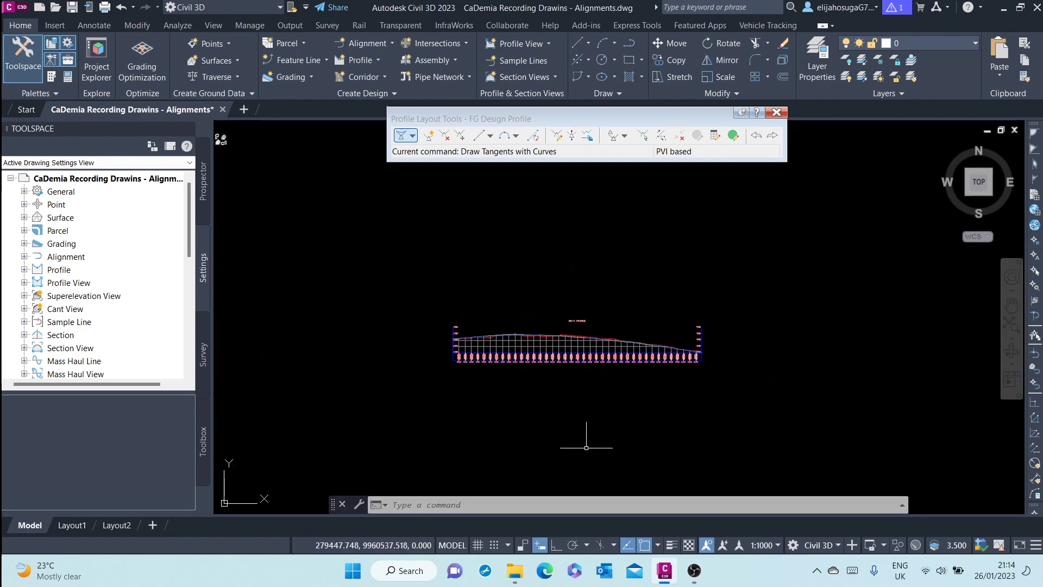